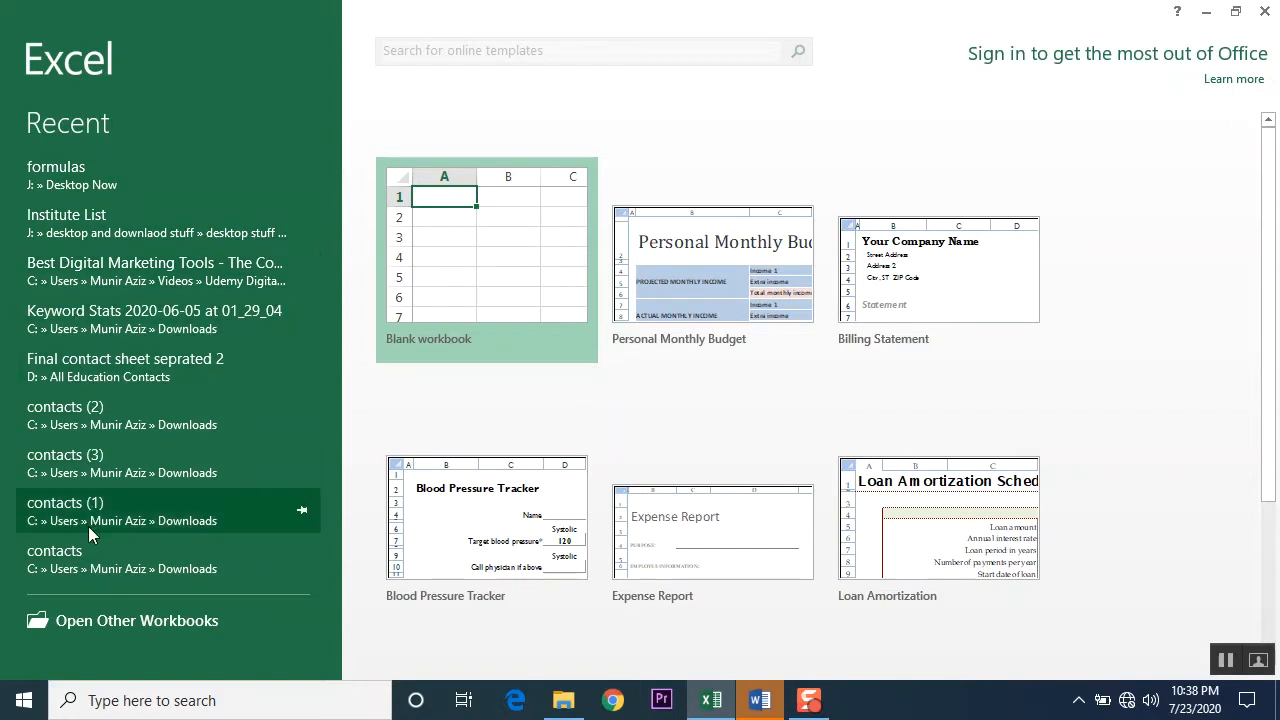
Step: Create a new blank workbook
left_click(486, 275)
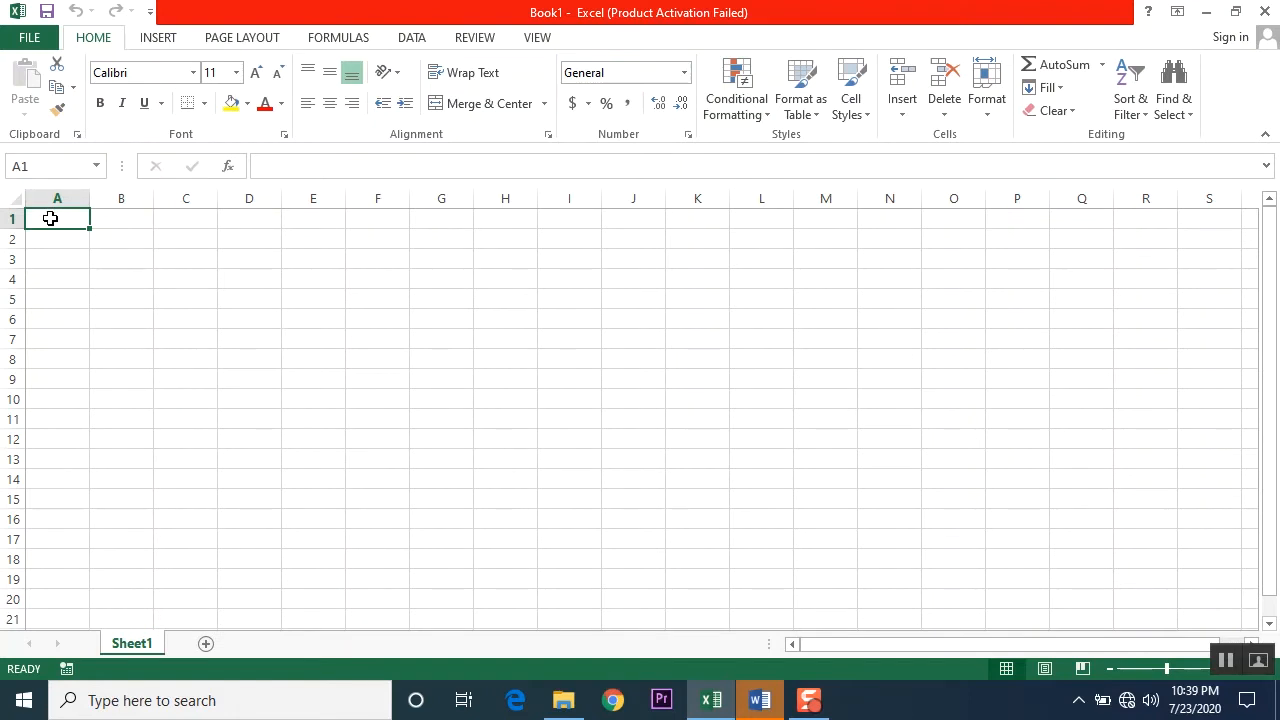
Step: Select the upper cells of columns A, B and C, one column at a time, to illustrate vertical columns
left_click_drag(50, 218, 41, 545)
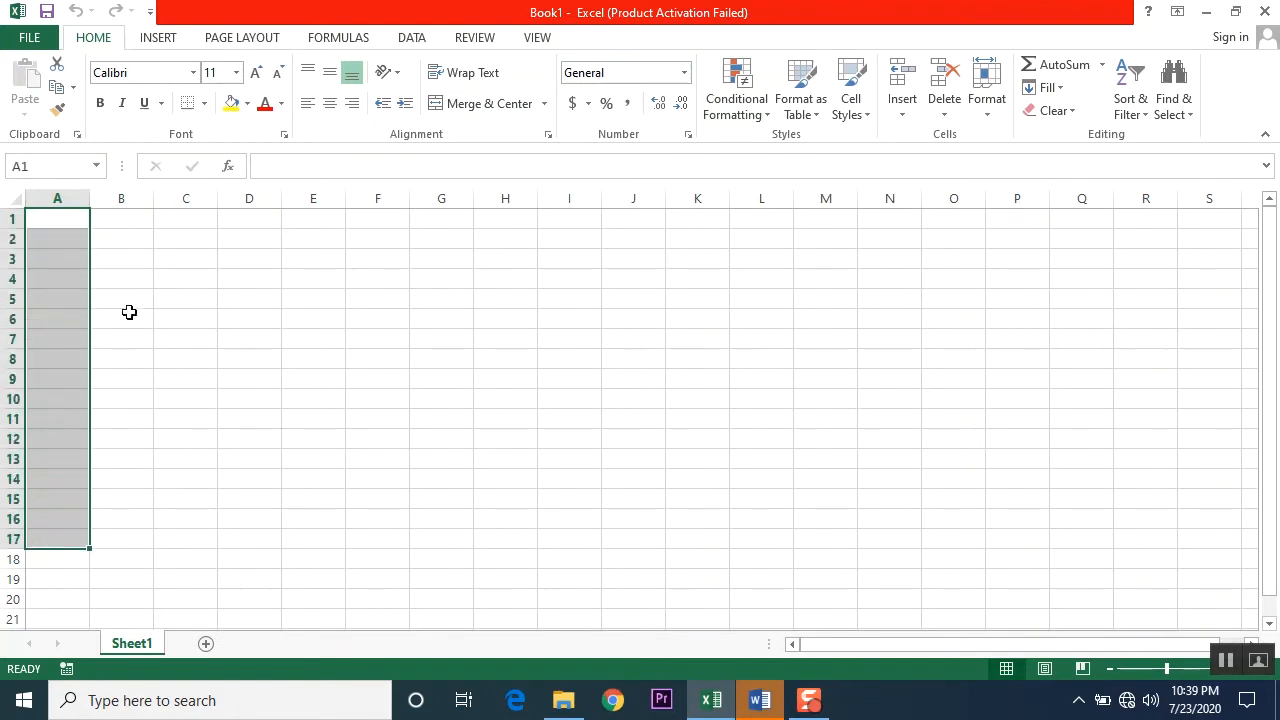
left_click_drag(128, 218, 131, 471)
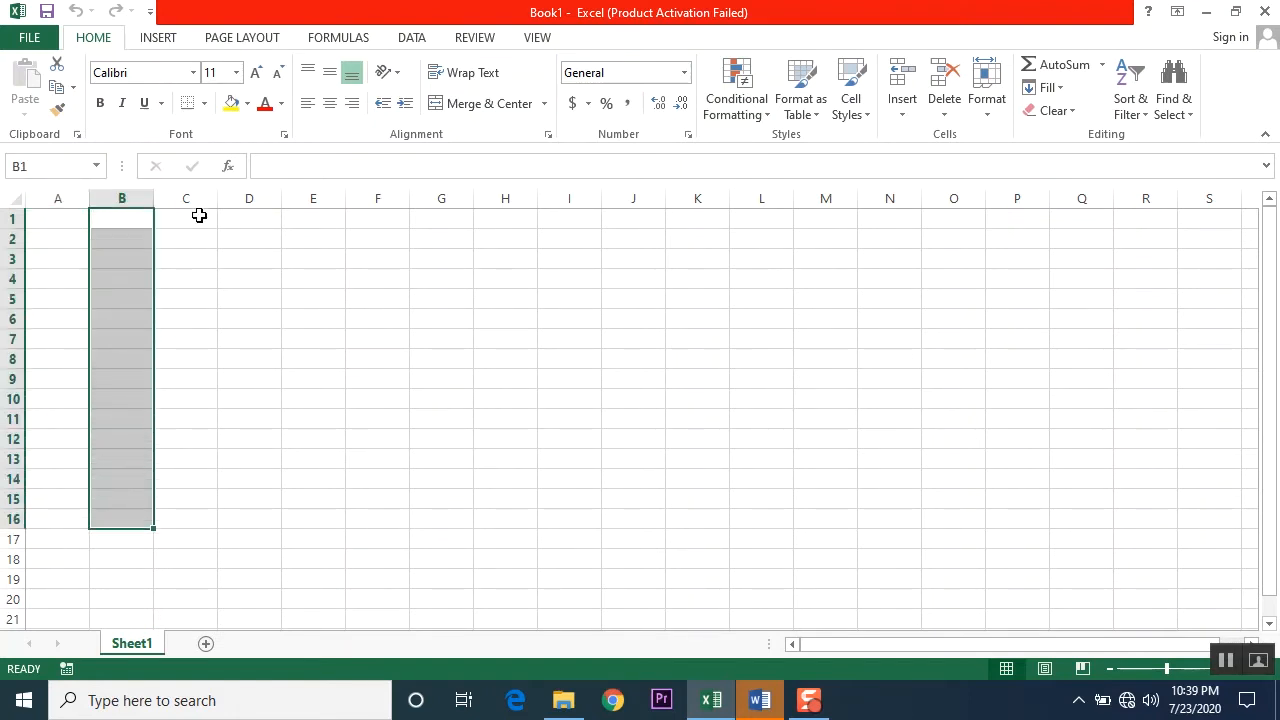
left_click_drag(199, 215, 200, 508)
Step: Select A1:I1, A3:I3 and A7:I7 in turn to illustrate rows, plus a large block of cells starting at A1, and clear the selection
left_click_drag(54, 216, 570, 218)
left_click_drag(77, 258, 570, 259)
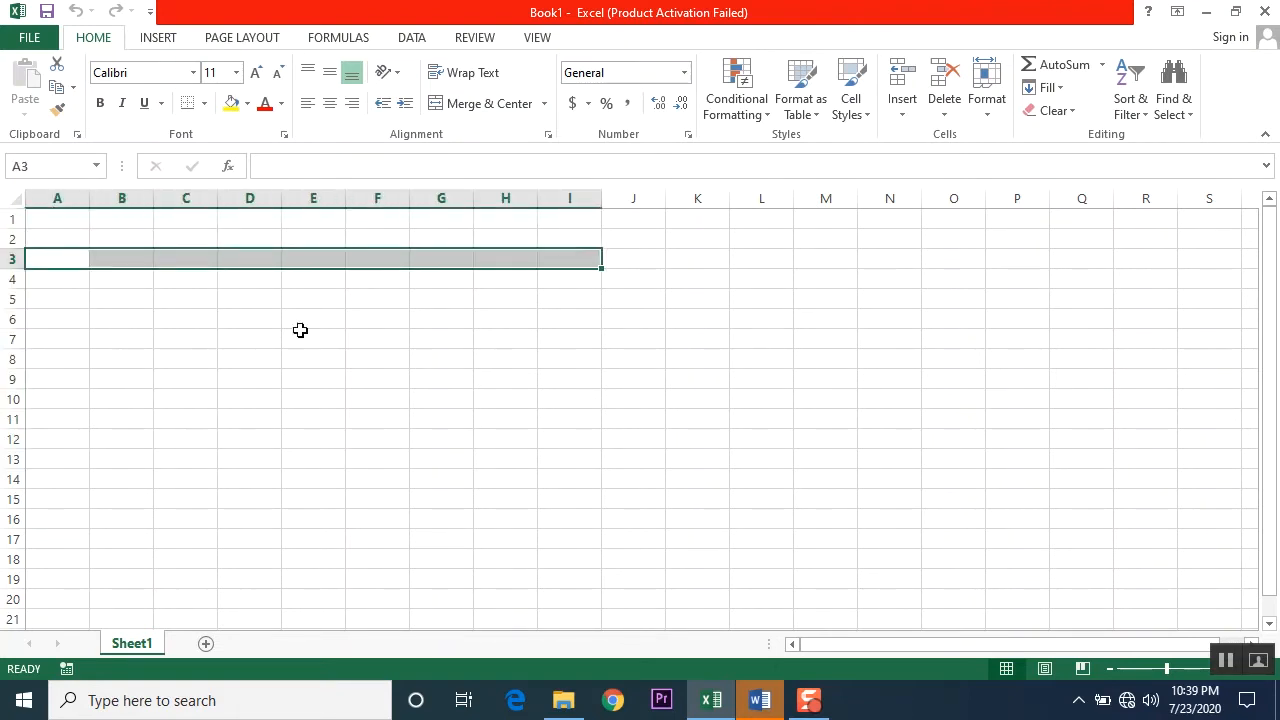
left_click_drag(54, 331, 550, 340)
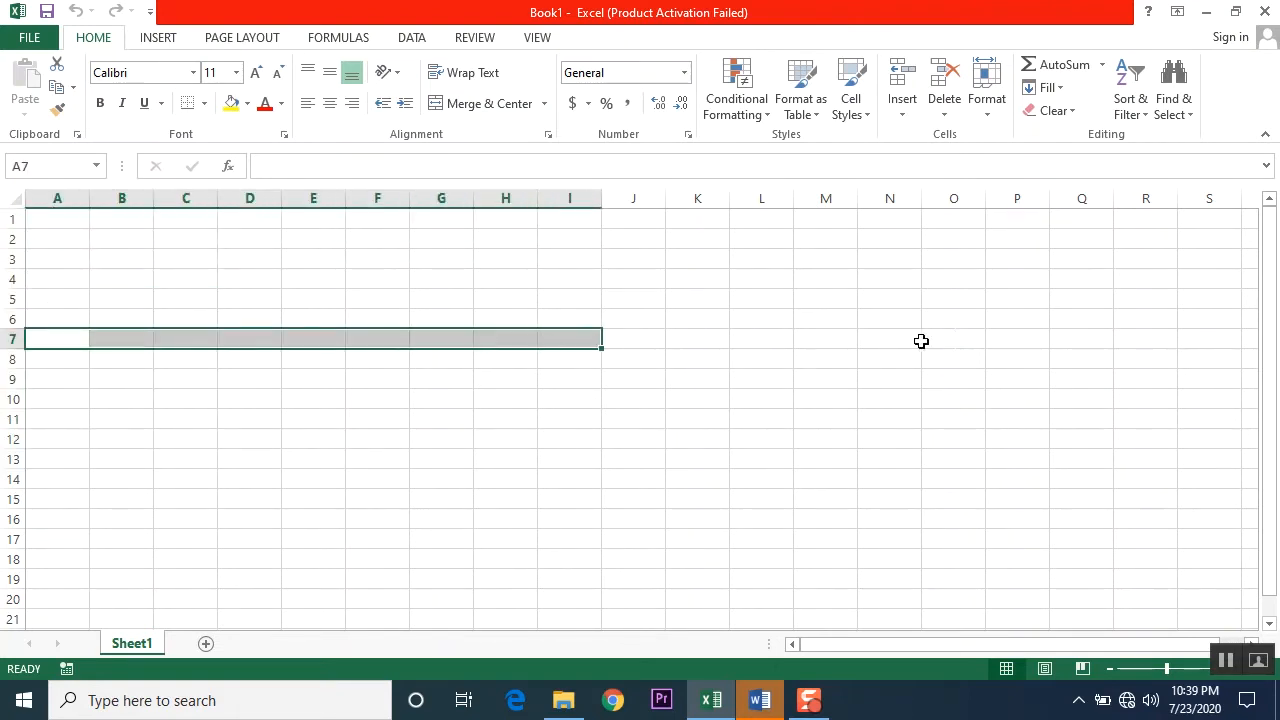
left_click_drag(58, 223, 715, 570)
left_click(909, 522)
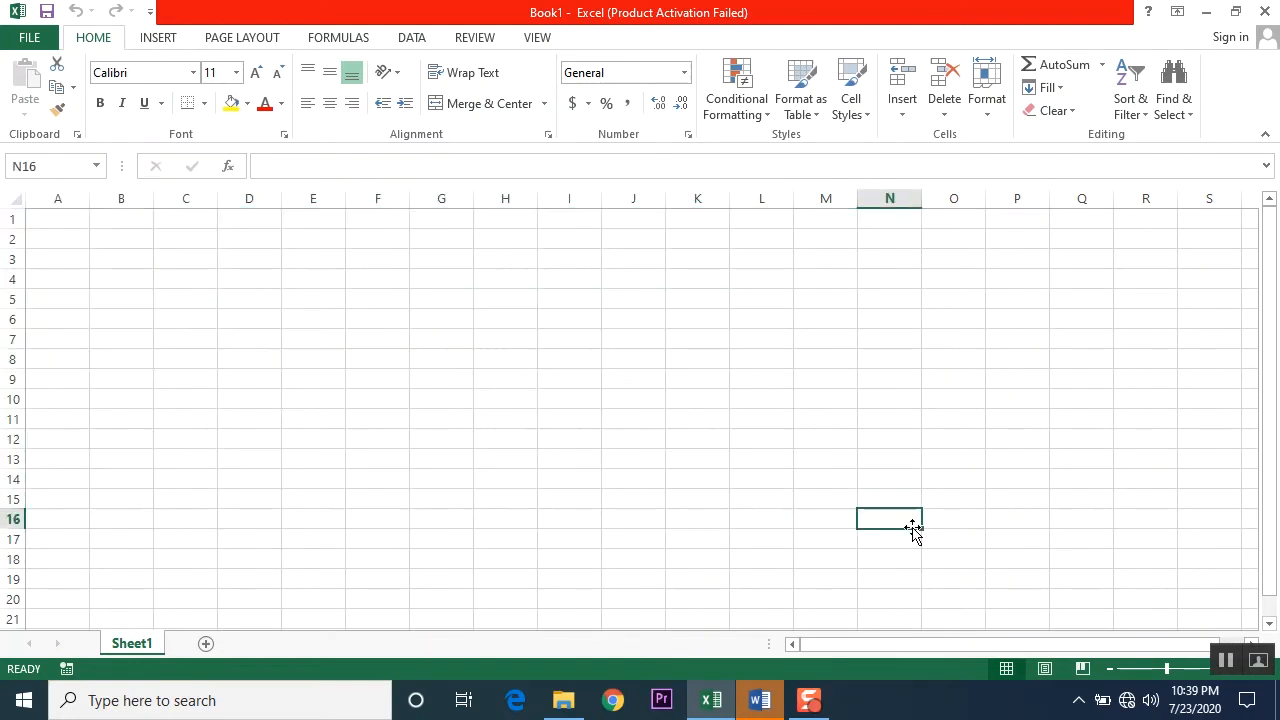
Step: Select the entire columns A and B in turn to examine their letter headings, and clear the selection
left_click(43, 219)
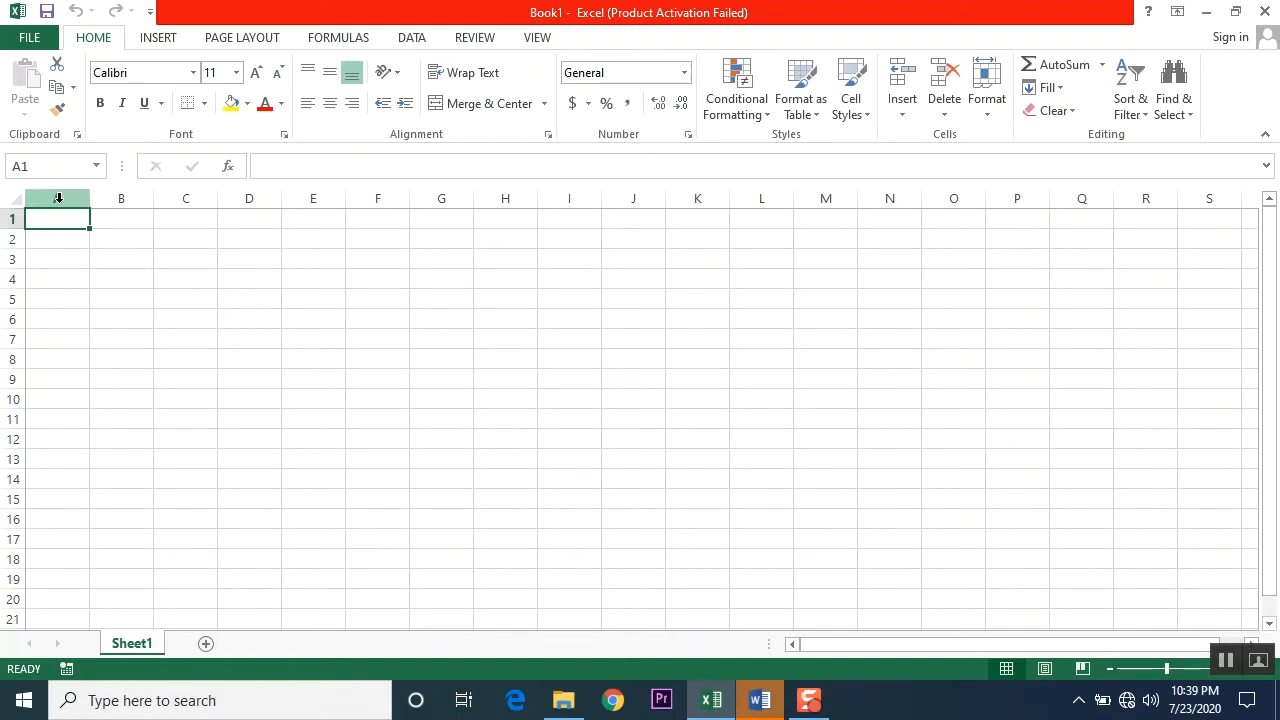
left_click(58, 198)
left_click(183, 242)
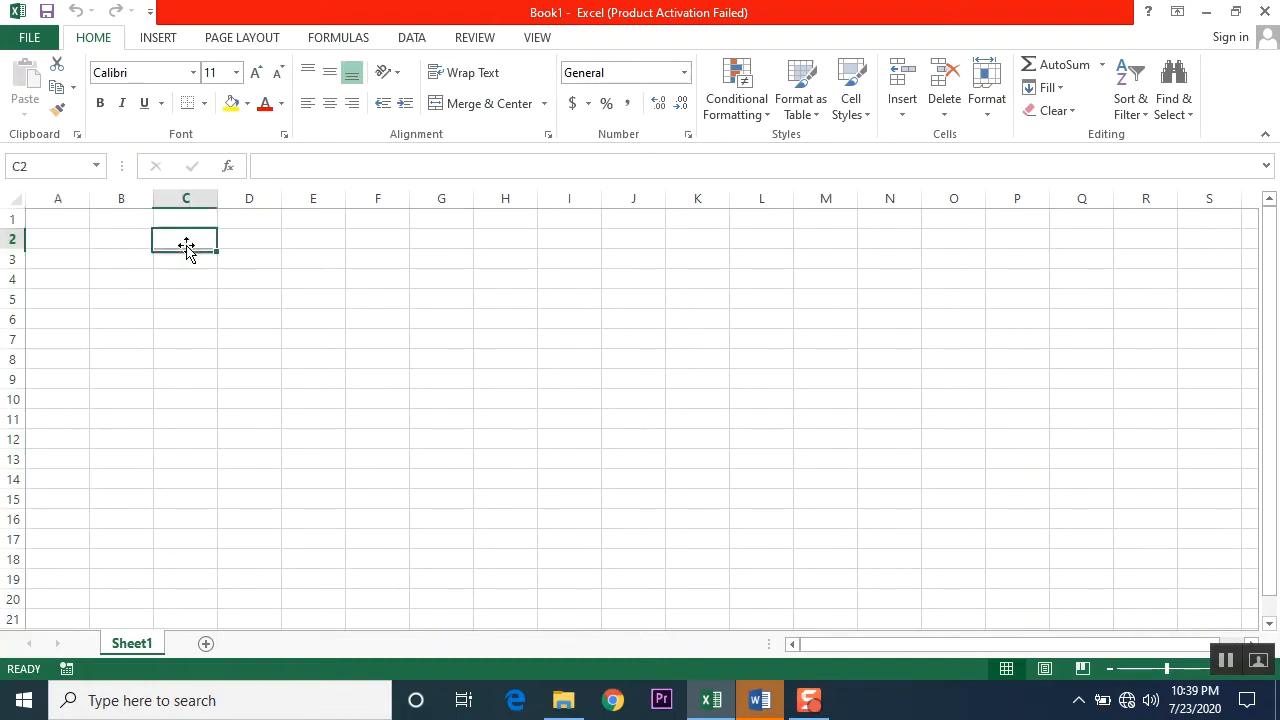
left_click(62, 200)
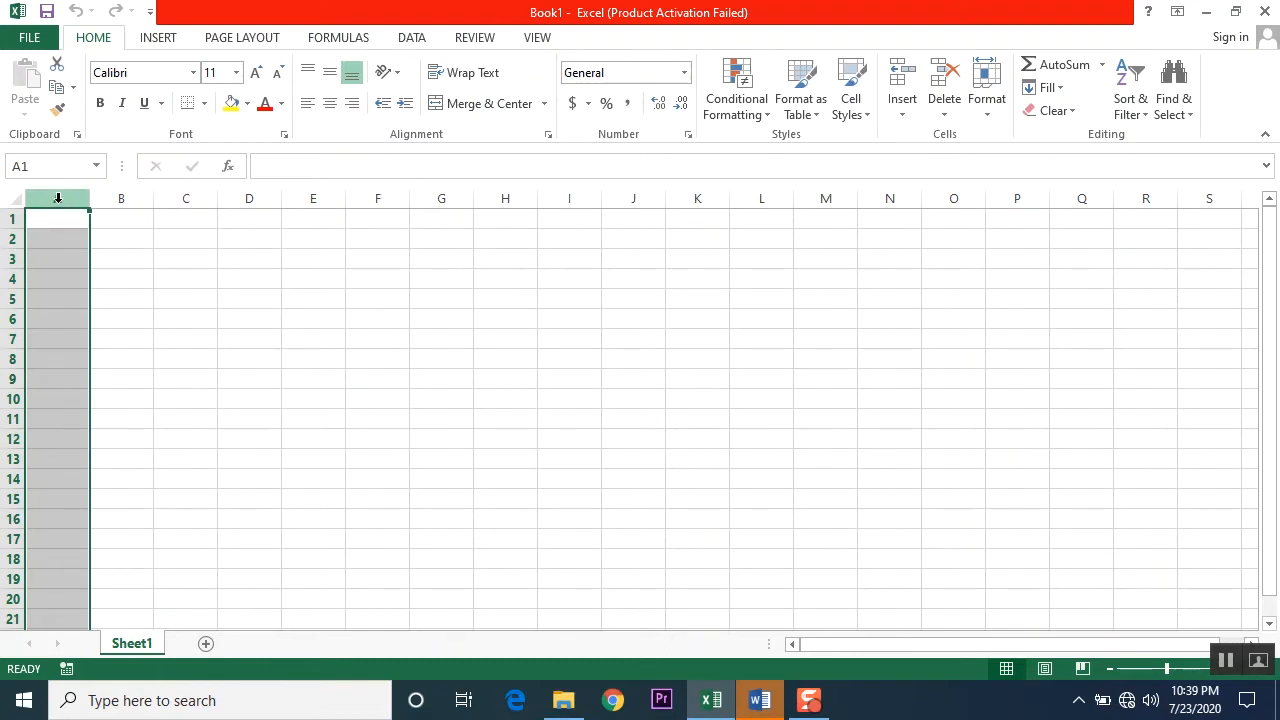
left_click(118, 200)
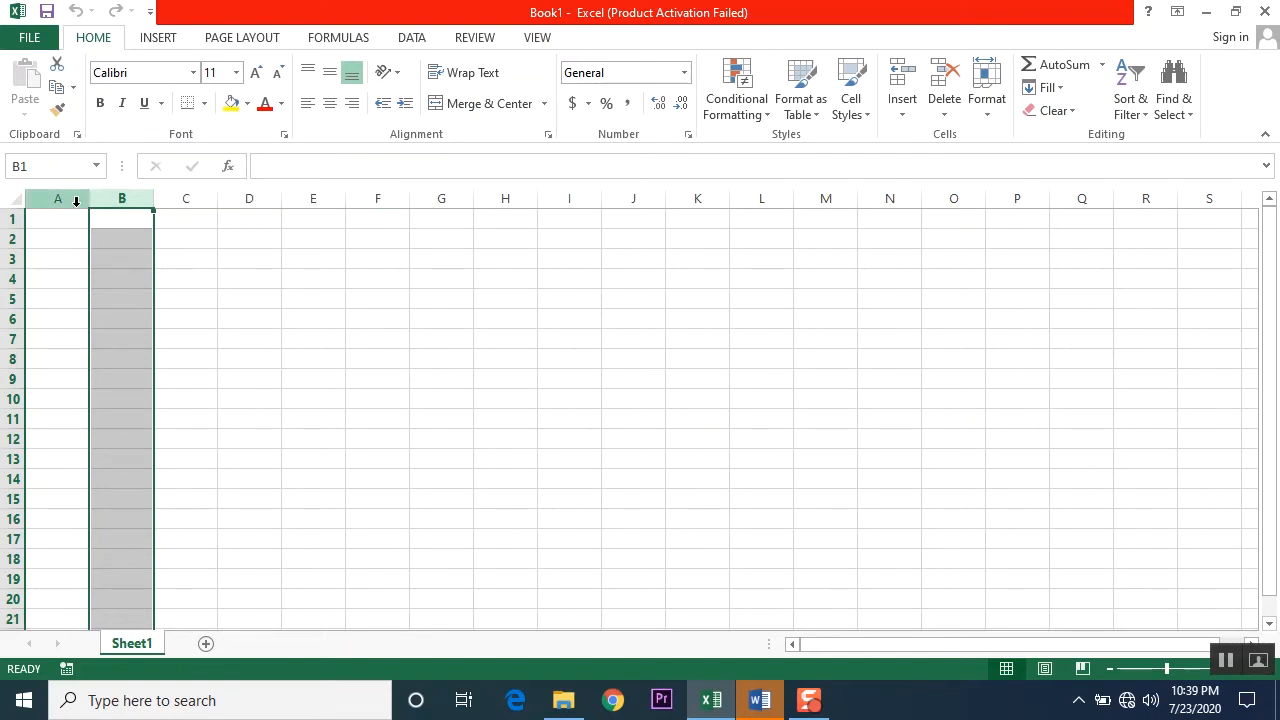
left_click(688, 237)
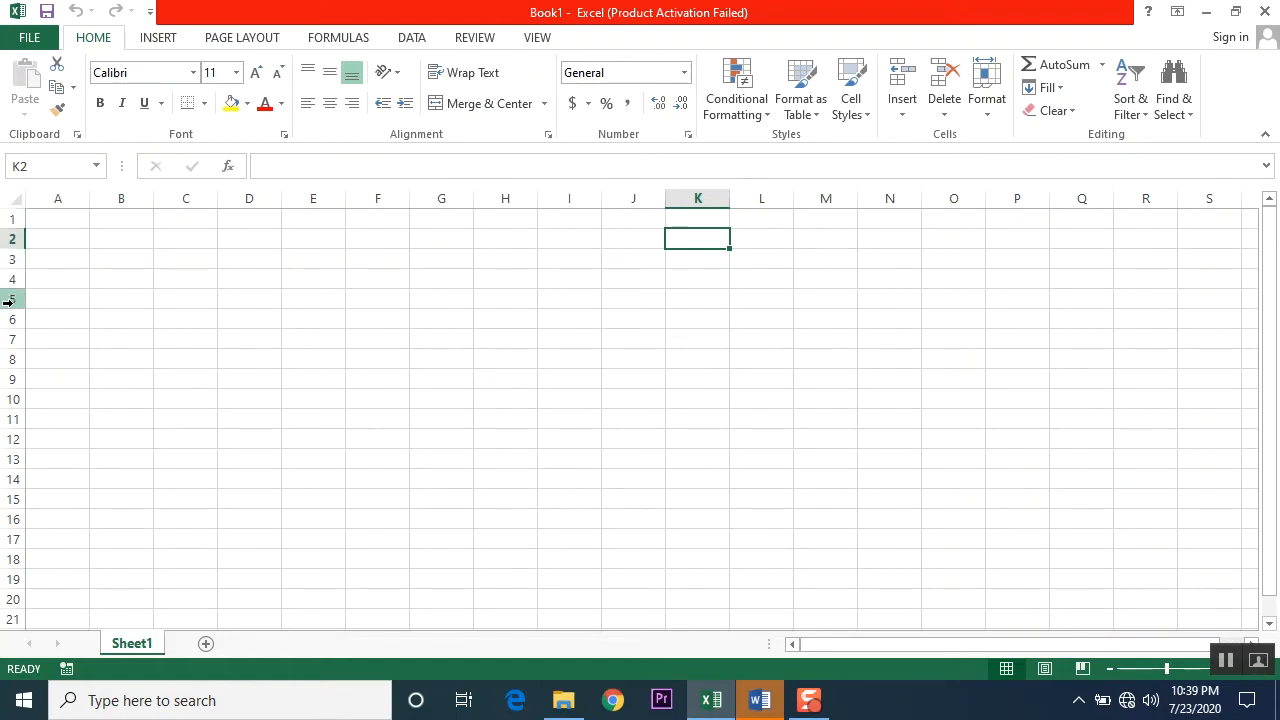
Step: Select the entire rows 1 to 6 and the entire columns A to F, and deselect them by choosing cell F8
left_click_drag(13, 215, 14, 323)
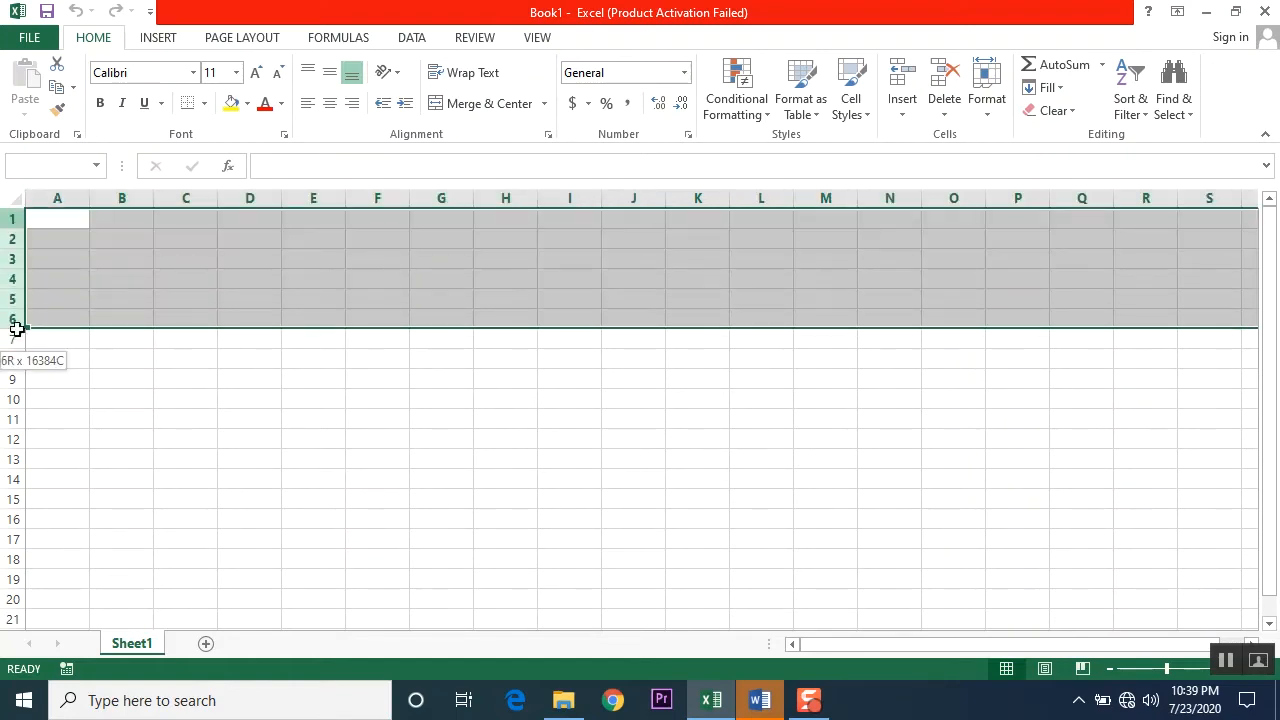
left_click(69, 314)
left_click_drag(57, 198, 380, 351)
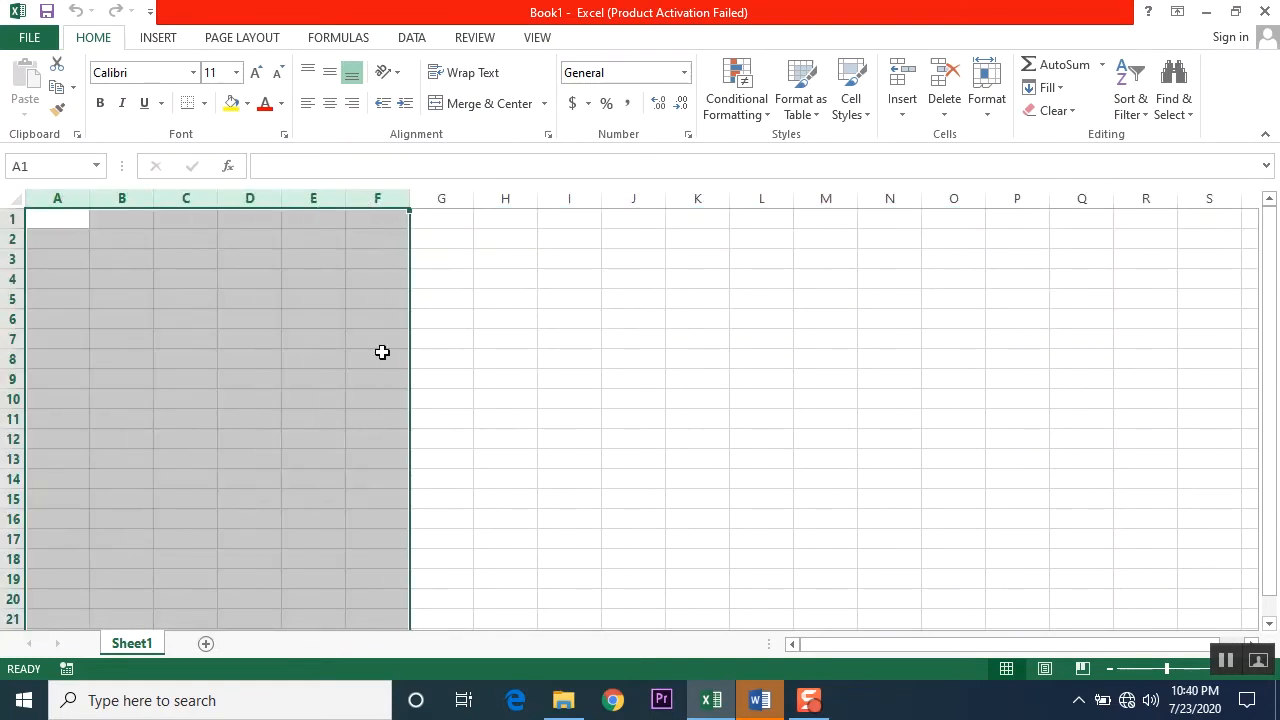
left_click(380, 355)
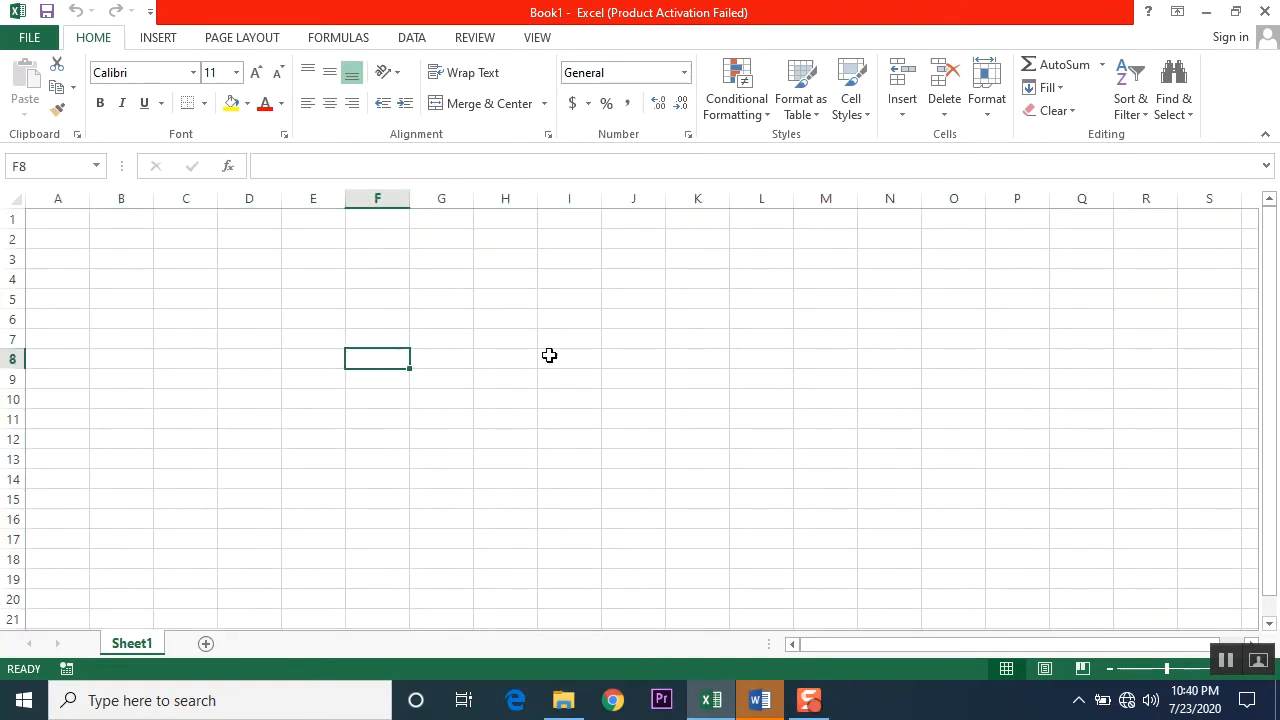
Step: Select single cells H5, K7, D6, F5, H4, F9, F7 and F4 to examine how columns and rows intersect
left_click(505, 303)
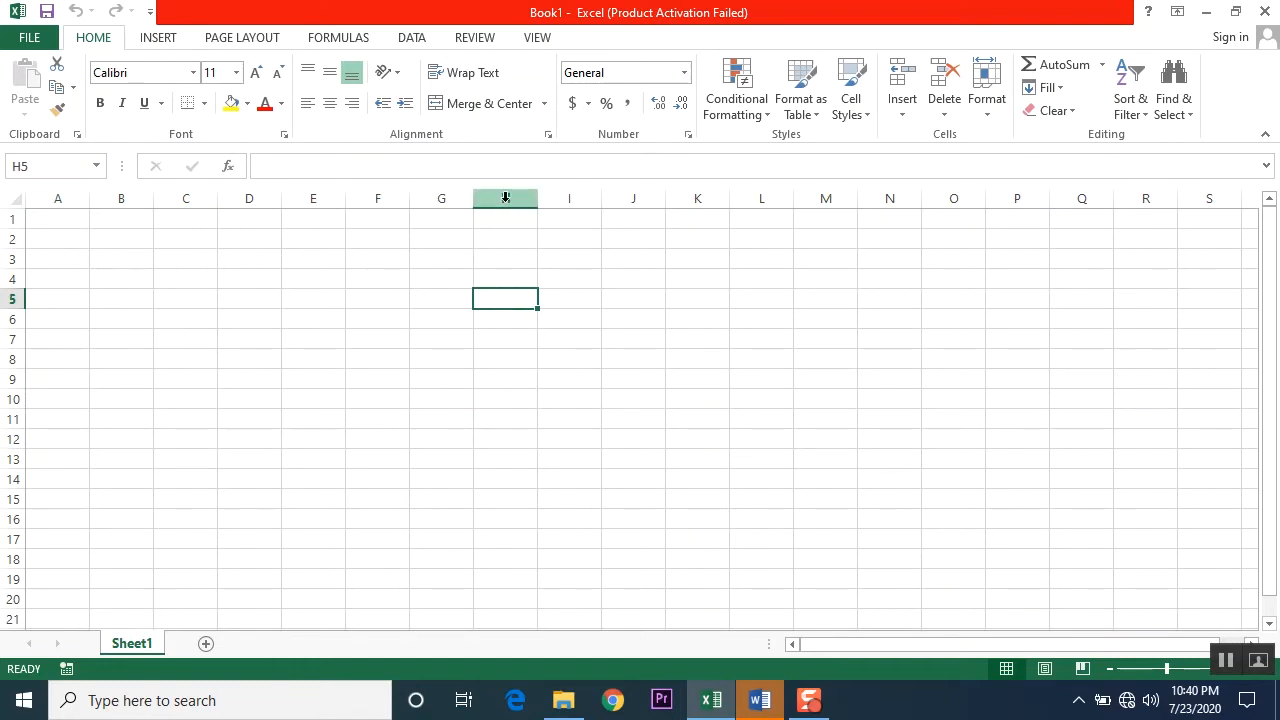
left_click(700, 335)
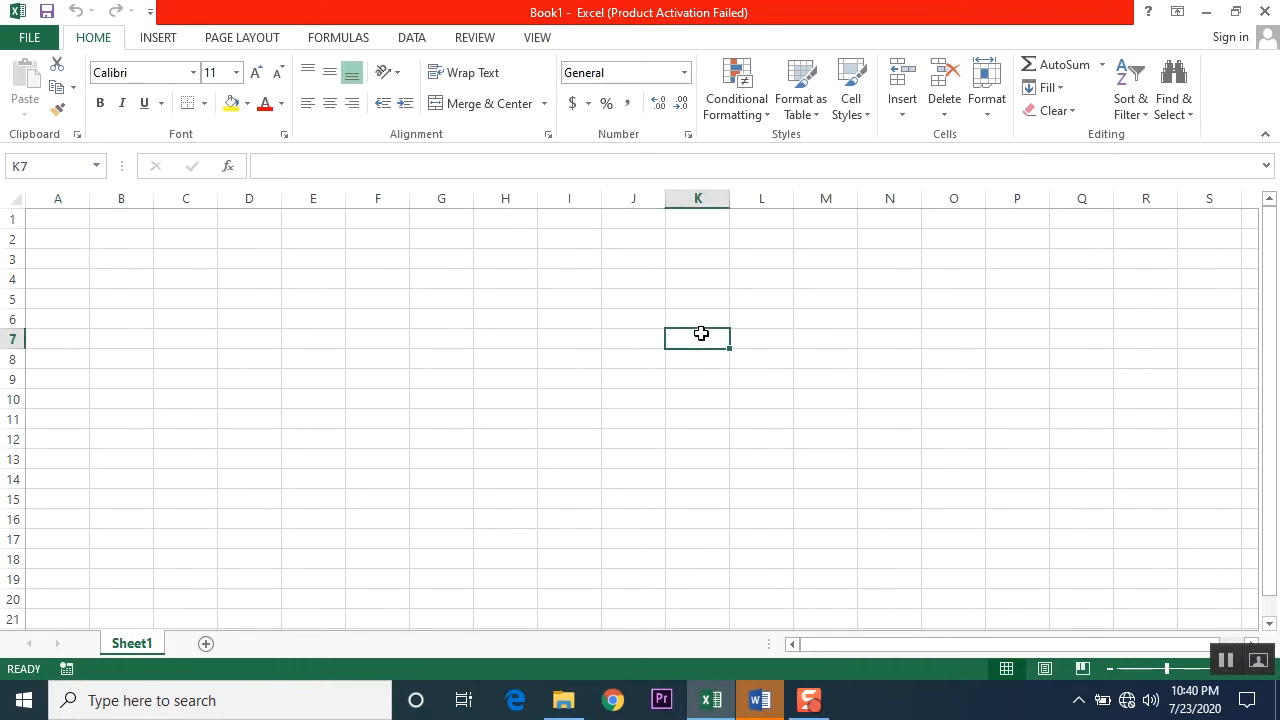
left_click(266, 321)
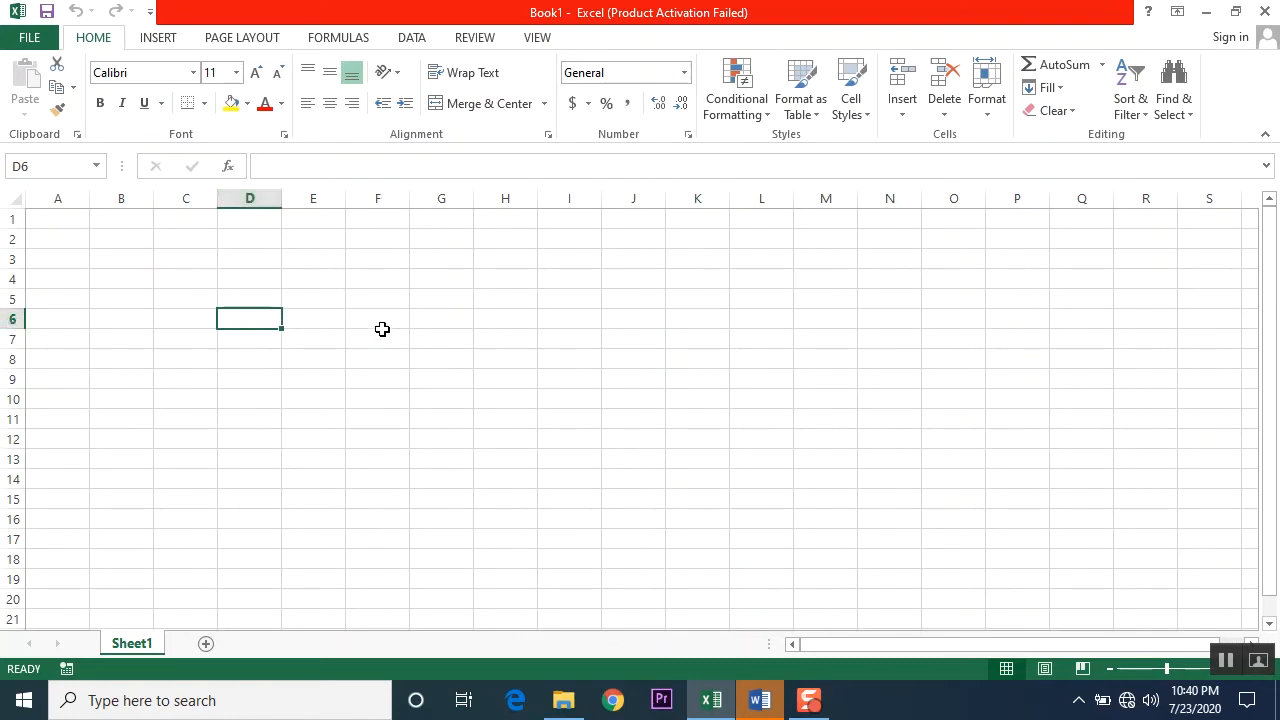
left_click(379, 296)
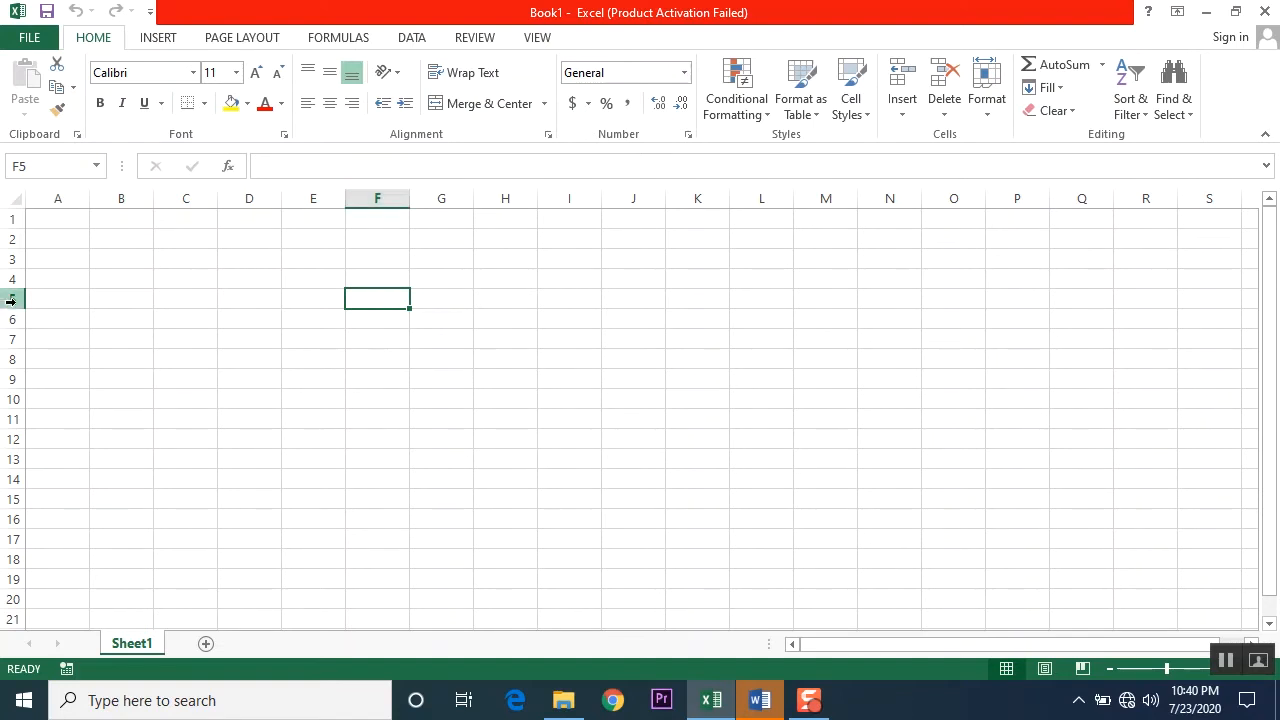
left_click(514, 275)
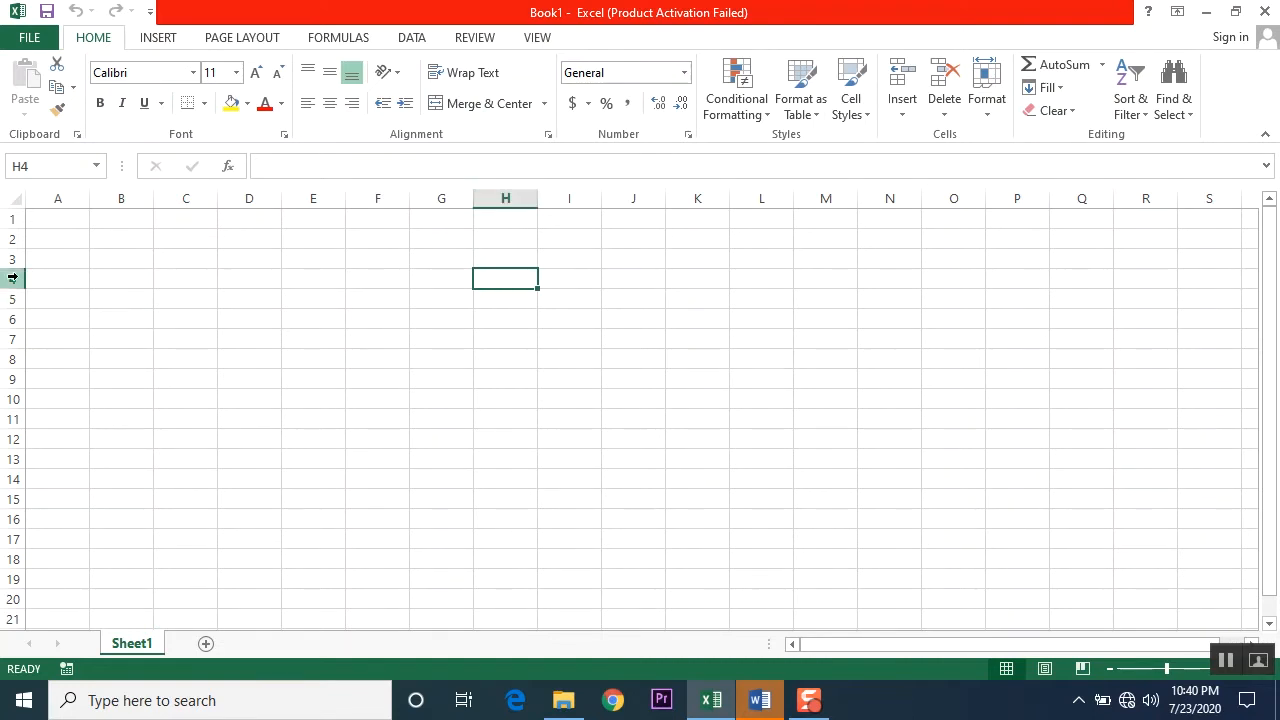
left_click(372, 380)
left_click(368, 336)
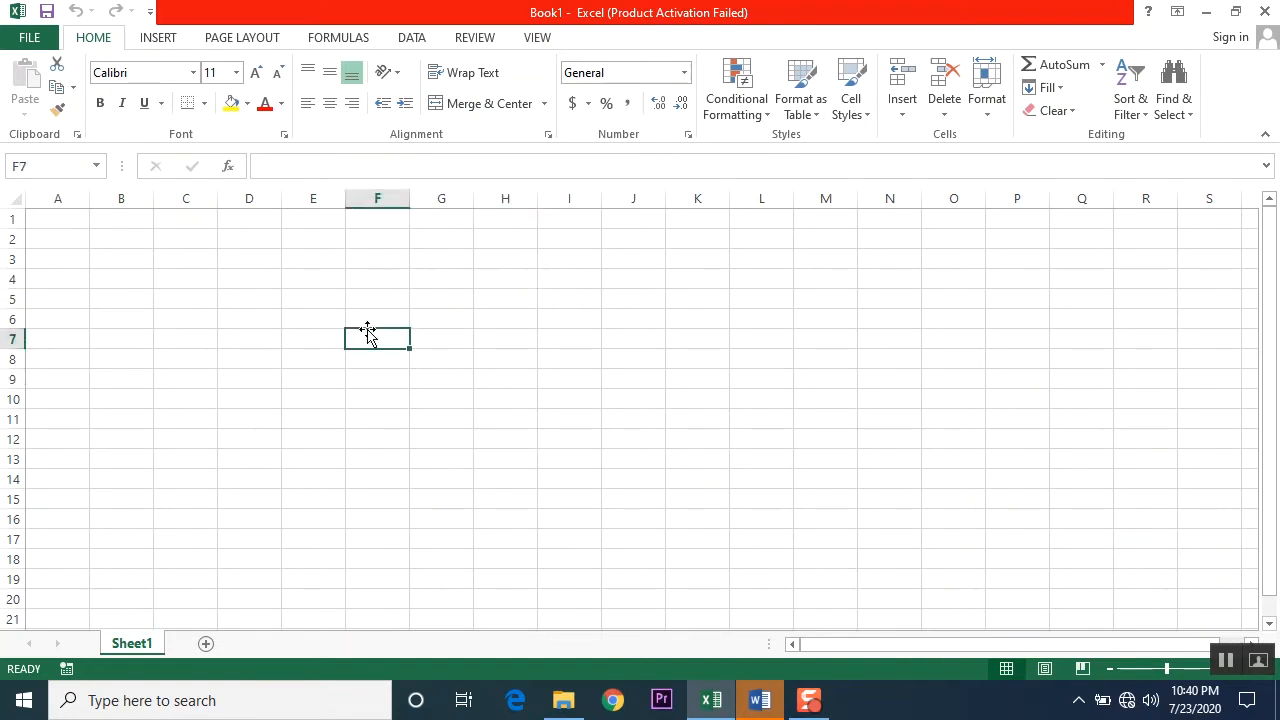
left_click(369, 283)
left_click(361, 344)
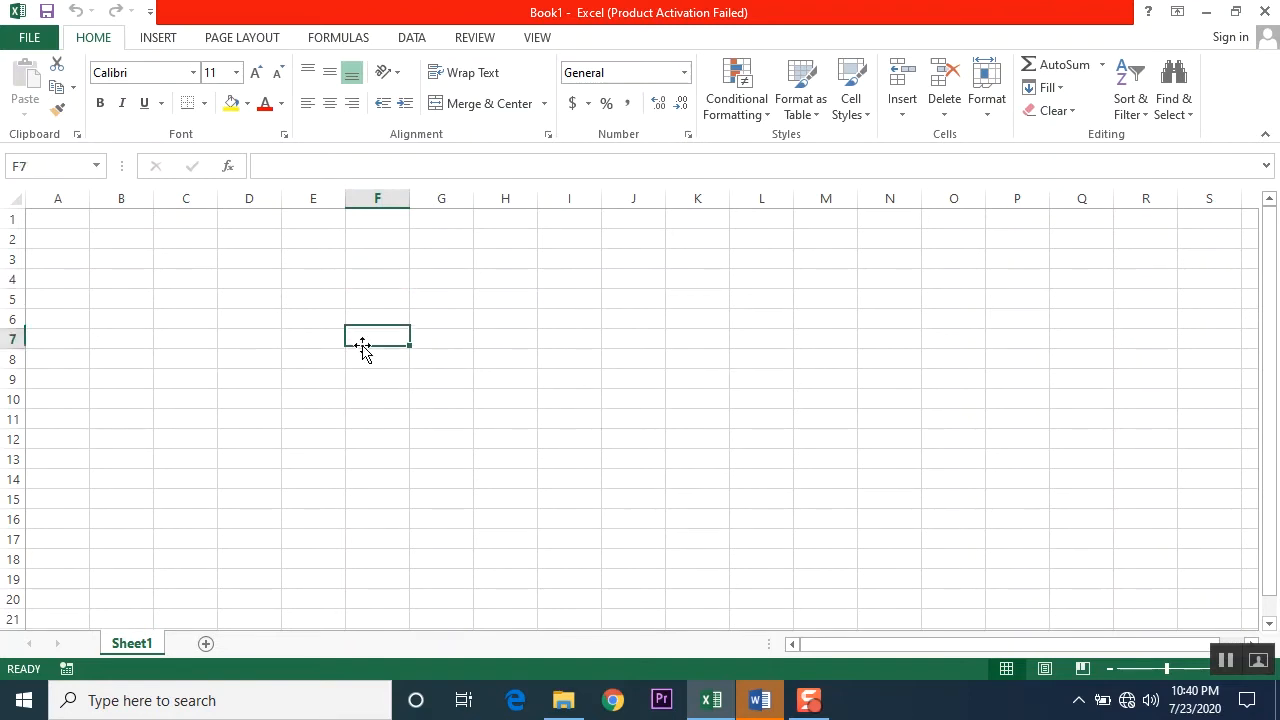
Step: Select the entire column D, the entire row 5 and several single cells, ending on F5, to compare columns, rows and cells
left_click(253, 202)
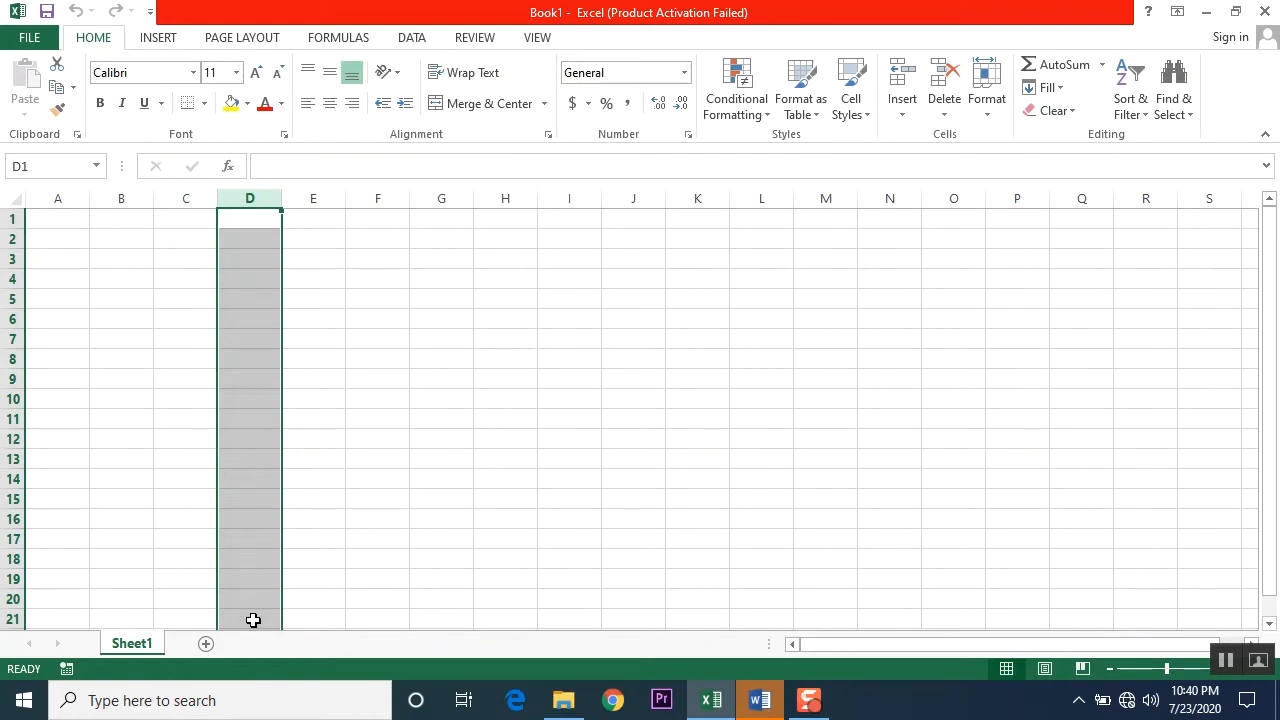
left_click(5, 300)
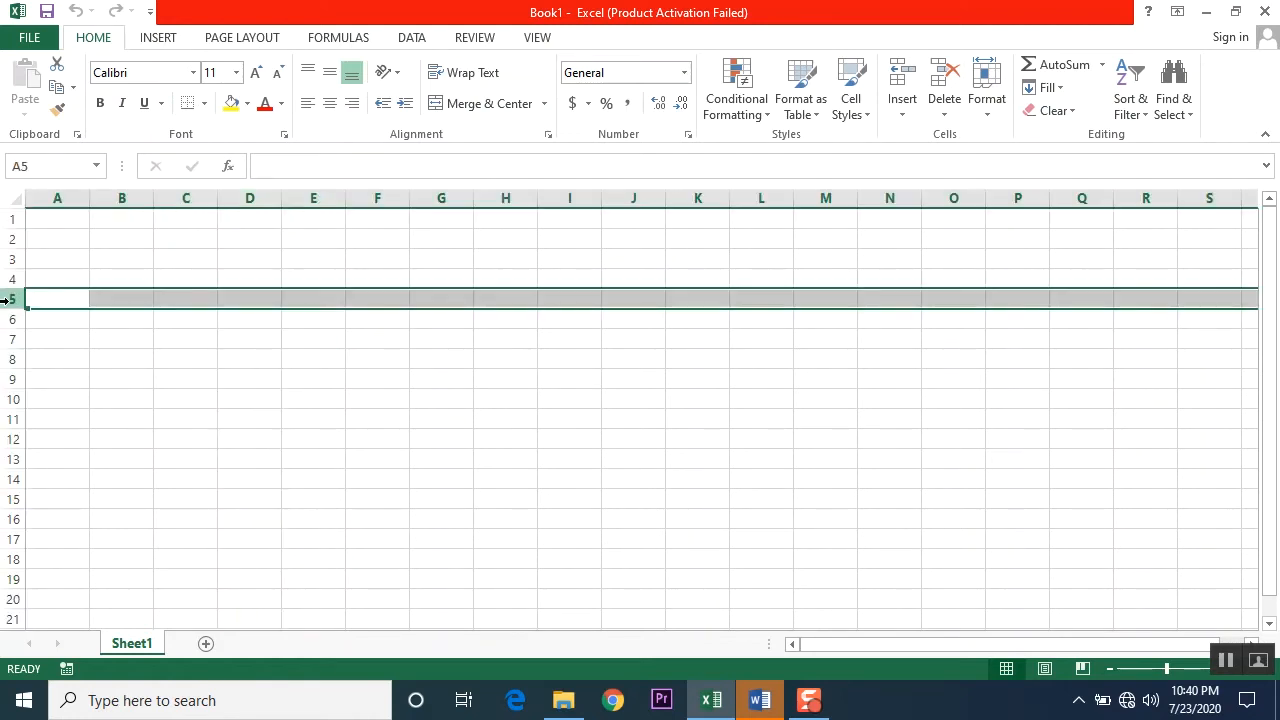
left_click(392, 360)
left_click(441, 341)
left_click(370, 288)
left_click(367, 307)
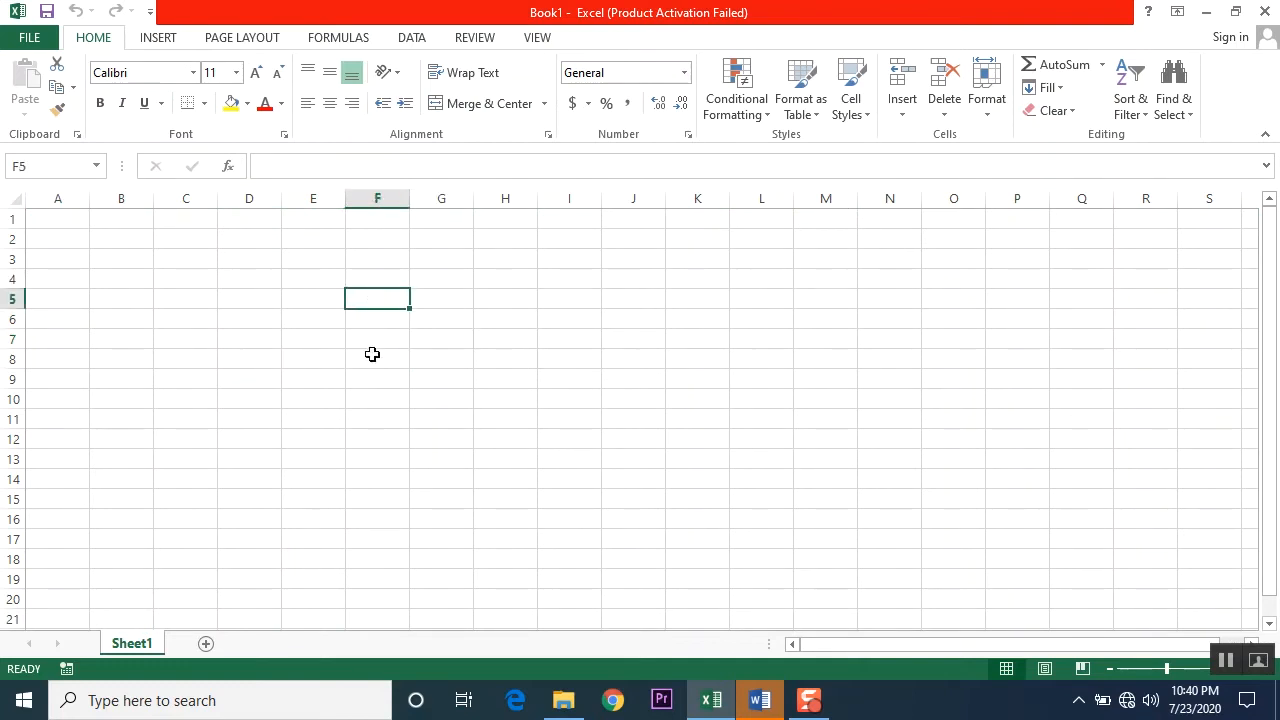
Step: Select cells C5, G5, D6, B7, A3 and B2 in turn to examine the column letter and row number of each
left_click(168, 296)
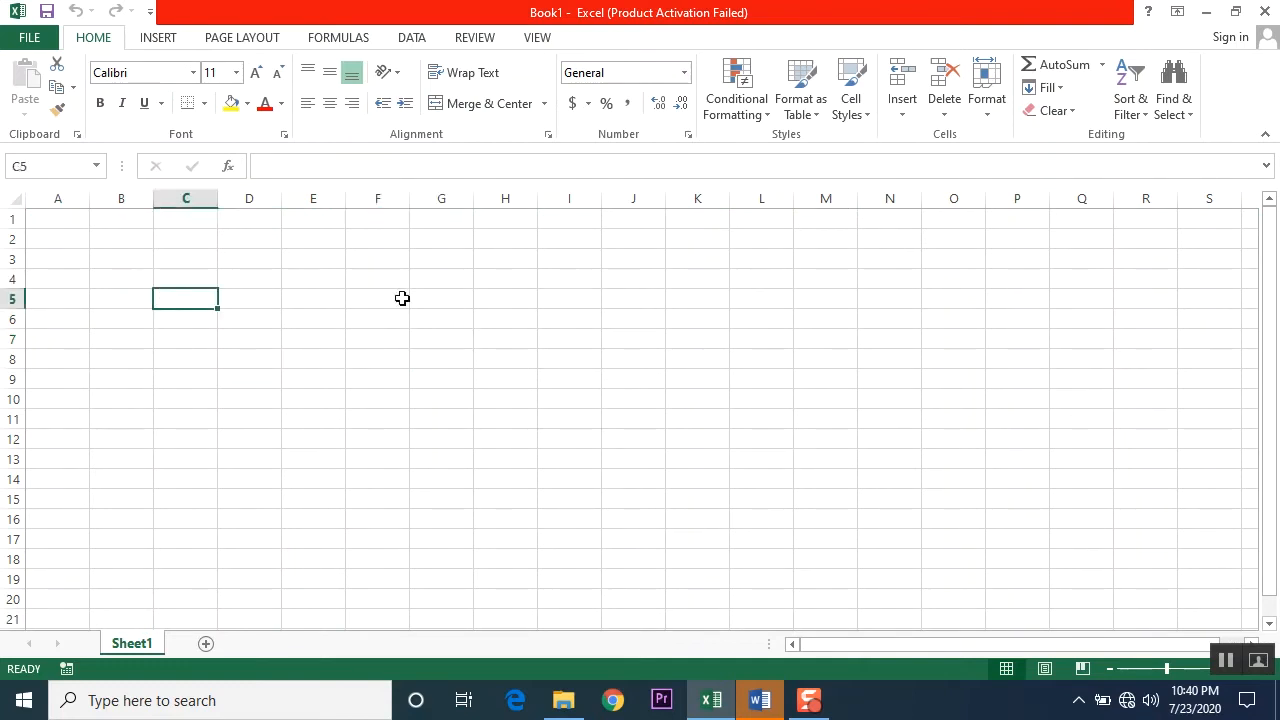
left_click(435, 298)
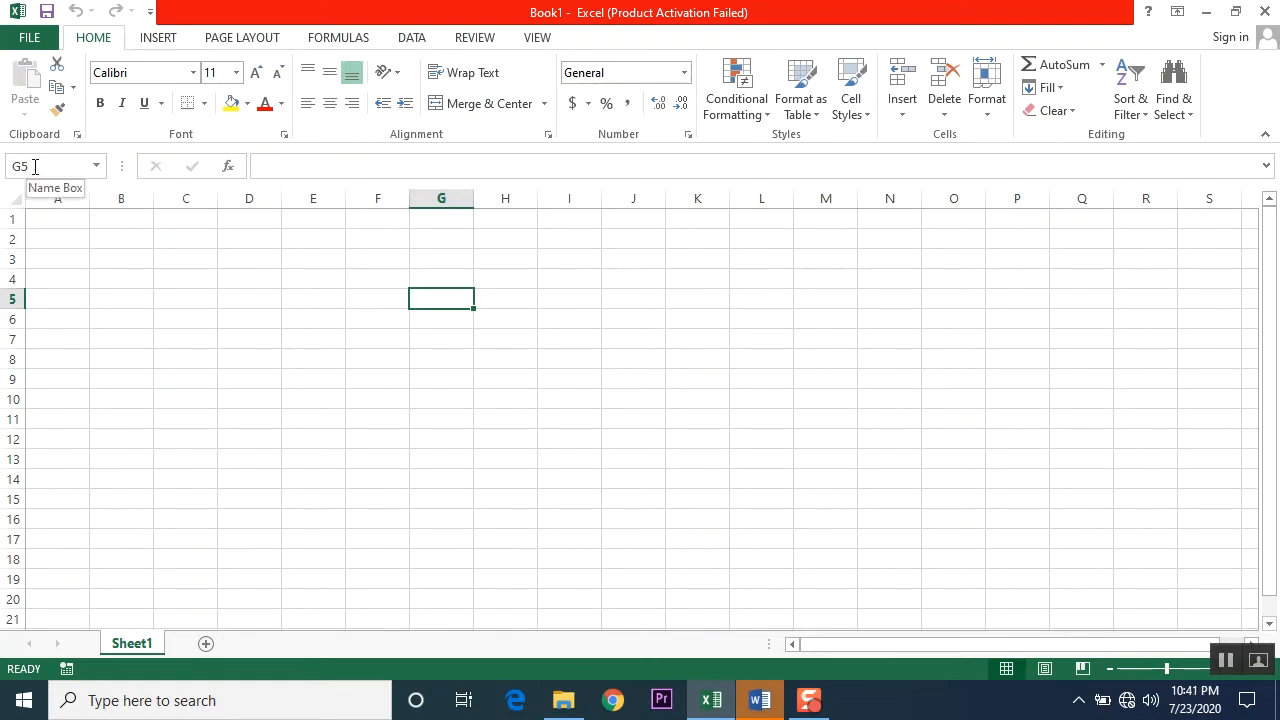
left_click(238, 320)
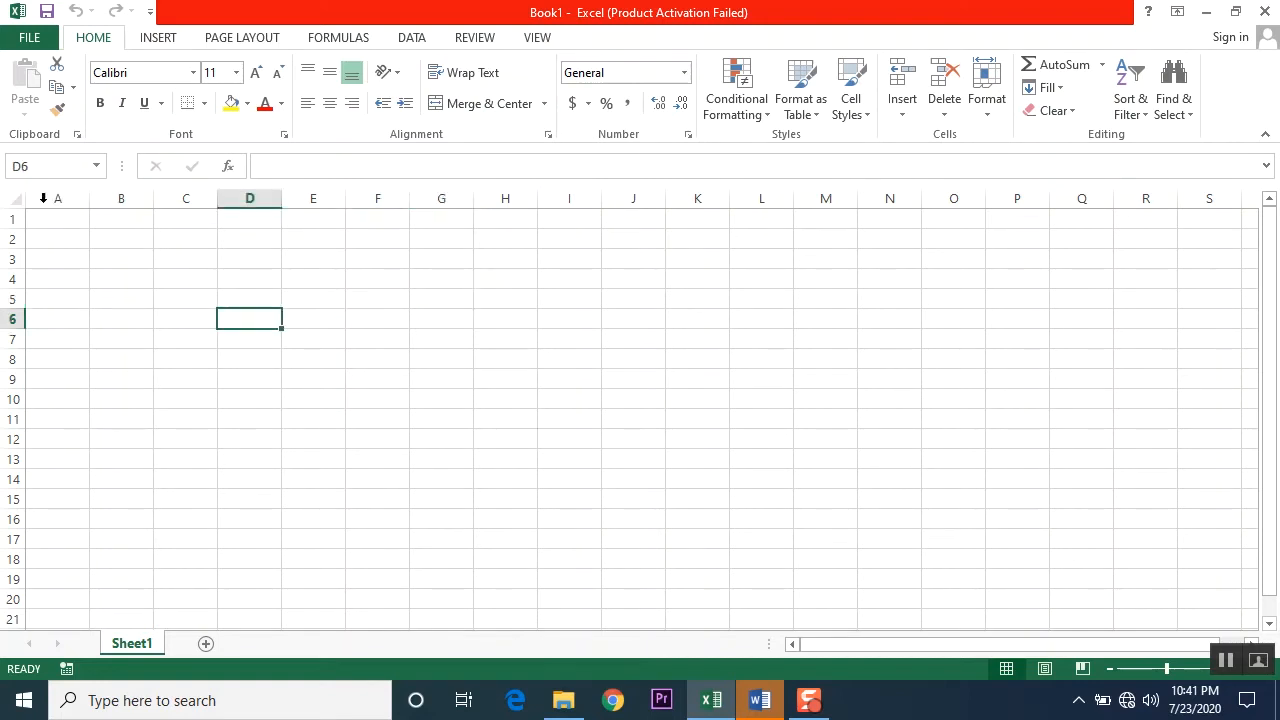
left_click(124, 339)
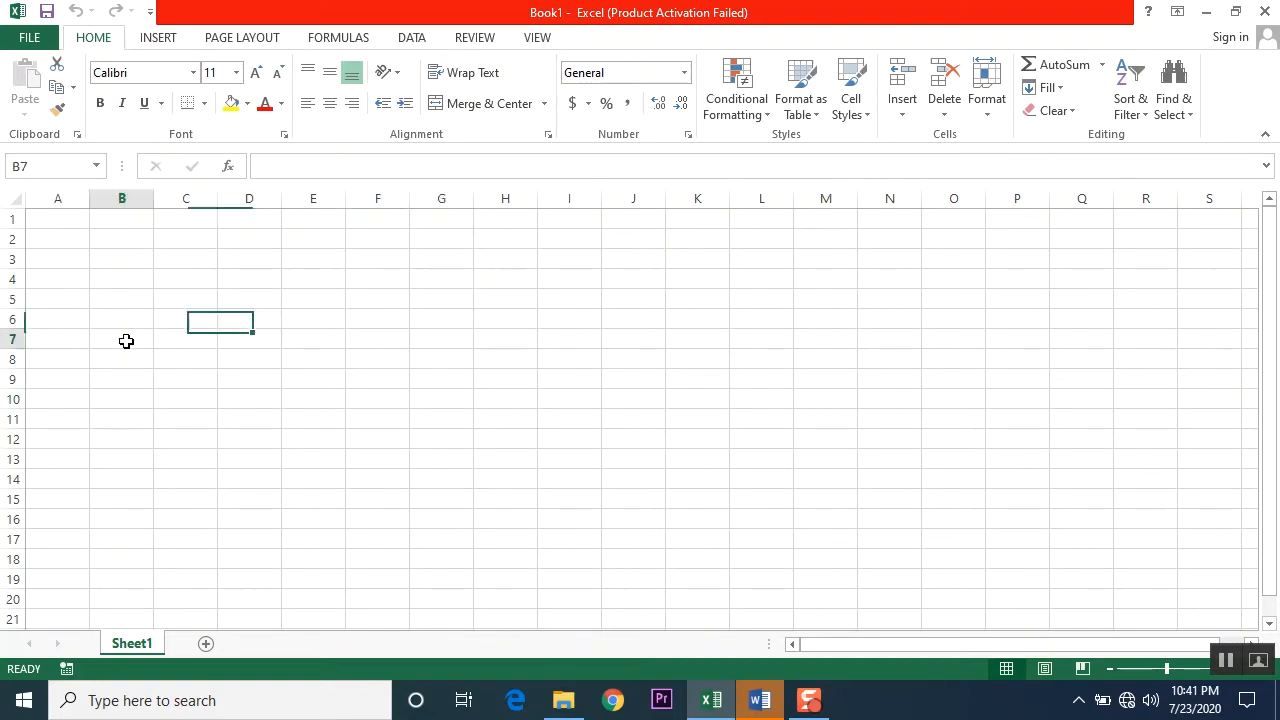
left_click(69, 257)
left_click(148, 243)
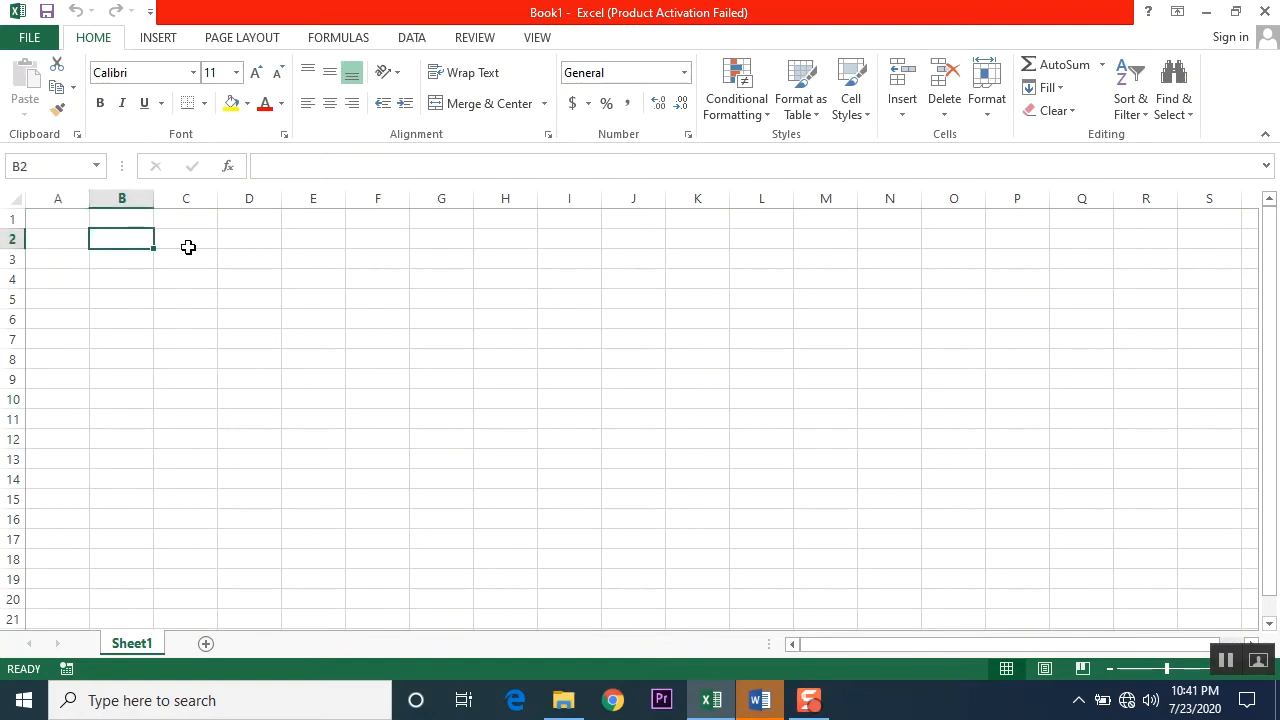
Step: Select cells D3, J7, K11, L8, J10, H14 and F8 in turn and check each one's cell address
left_click(262, 263)
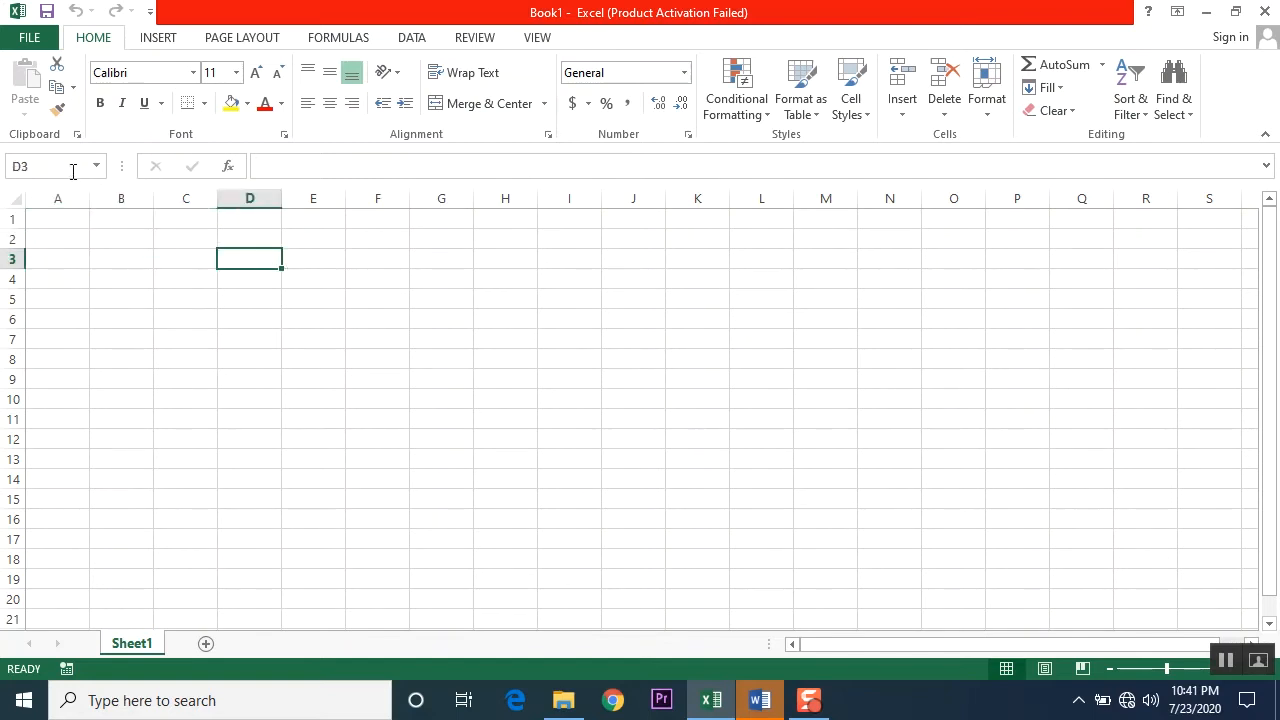
left_click(654, 344)
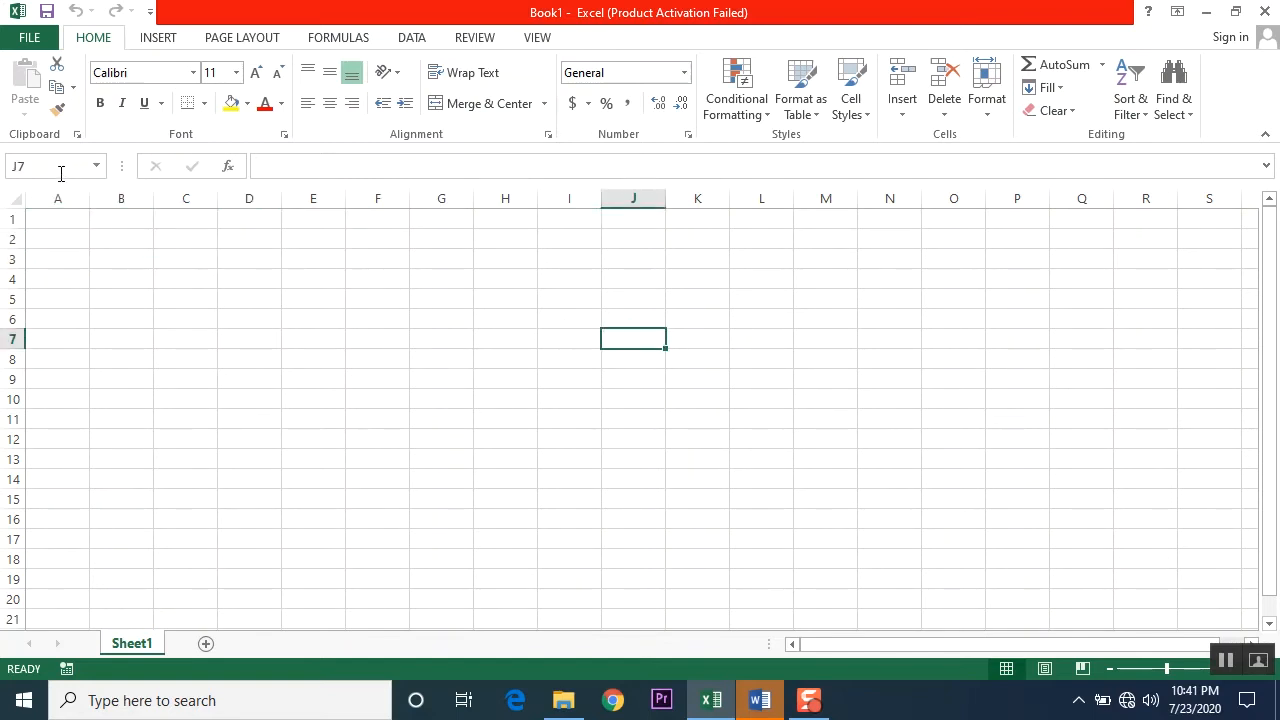
left_click(686, 420)
left_click(771, 352)
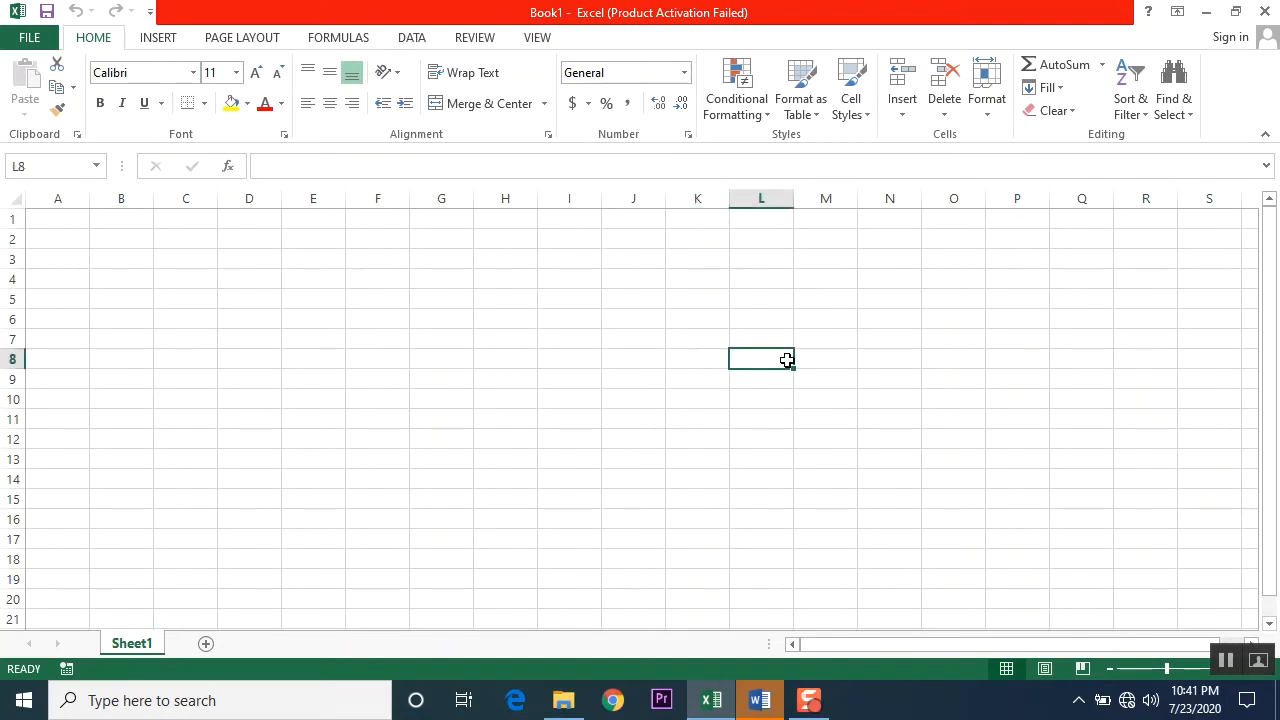
left_click(652, 394)
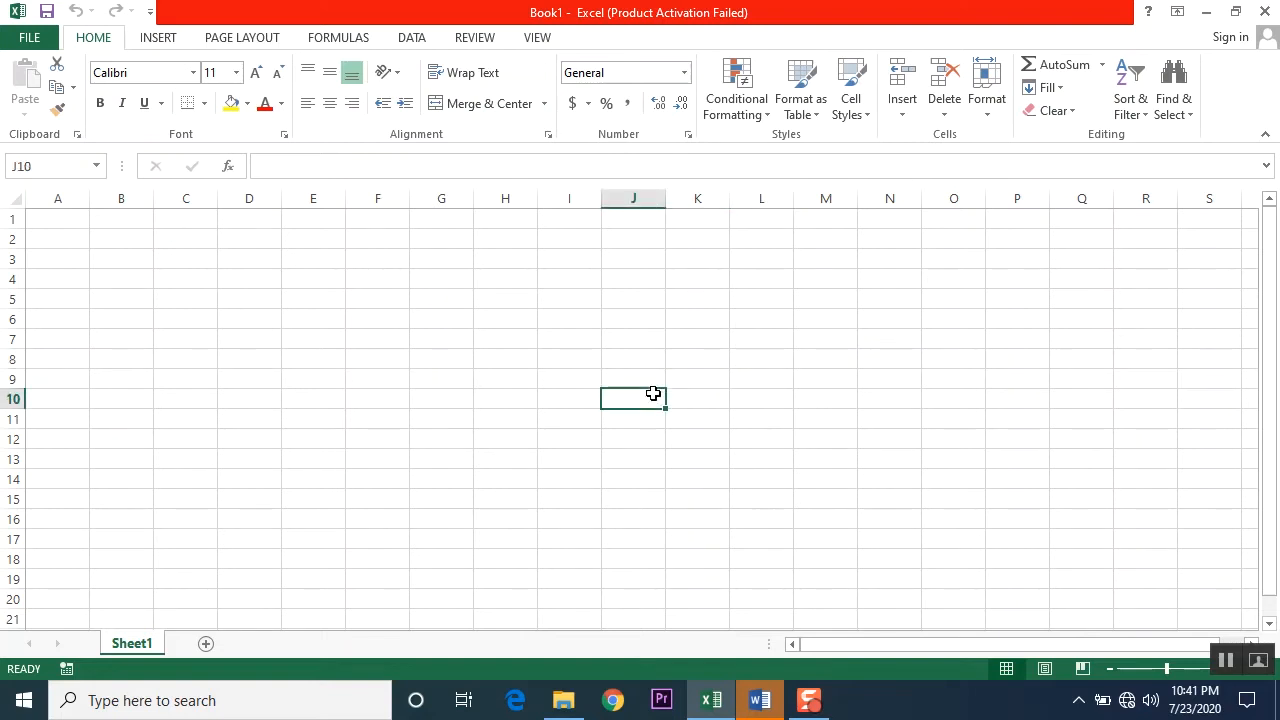
left_click(522, 484)
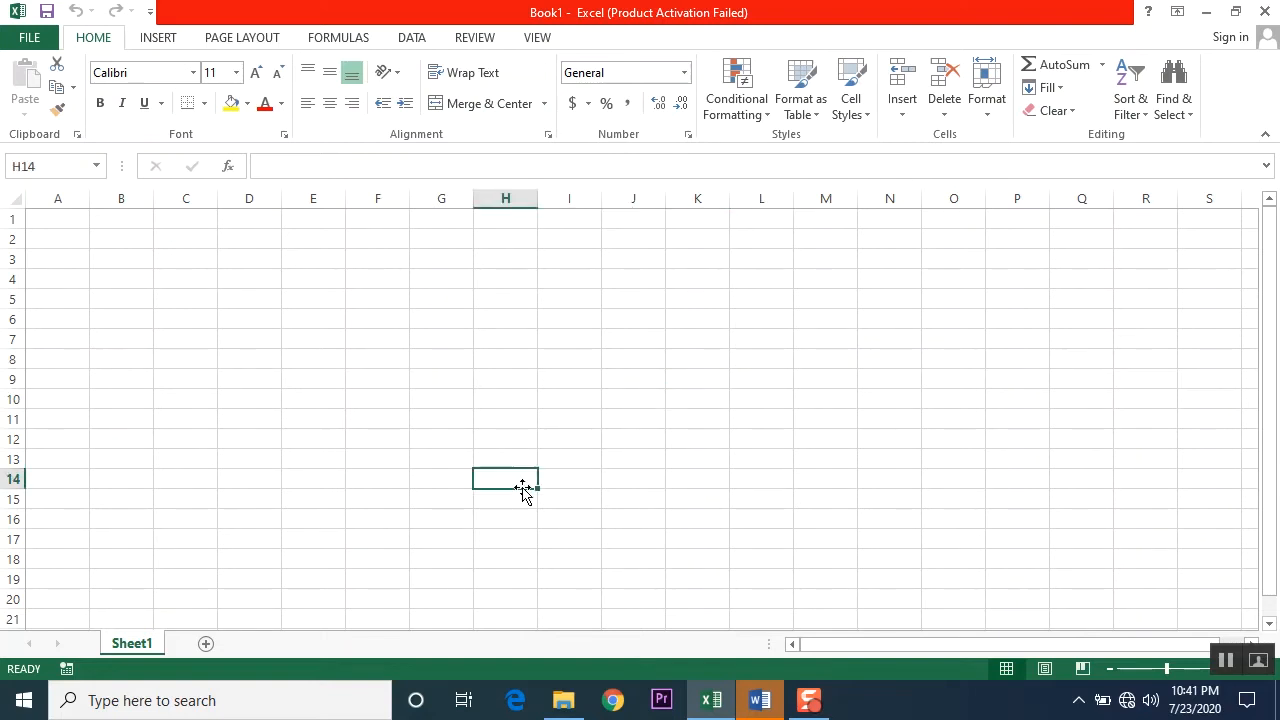
left_click(405, 355)
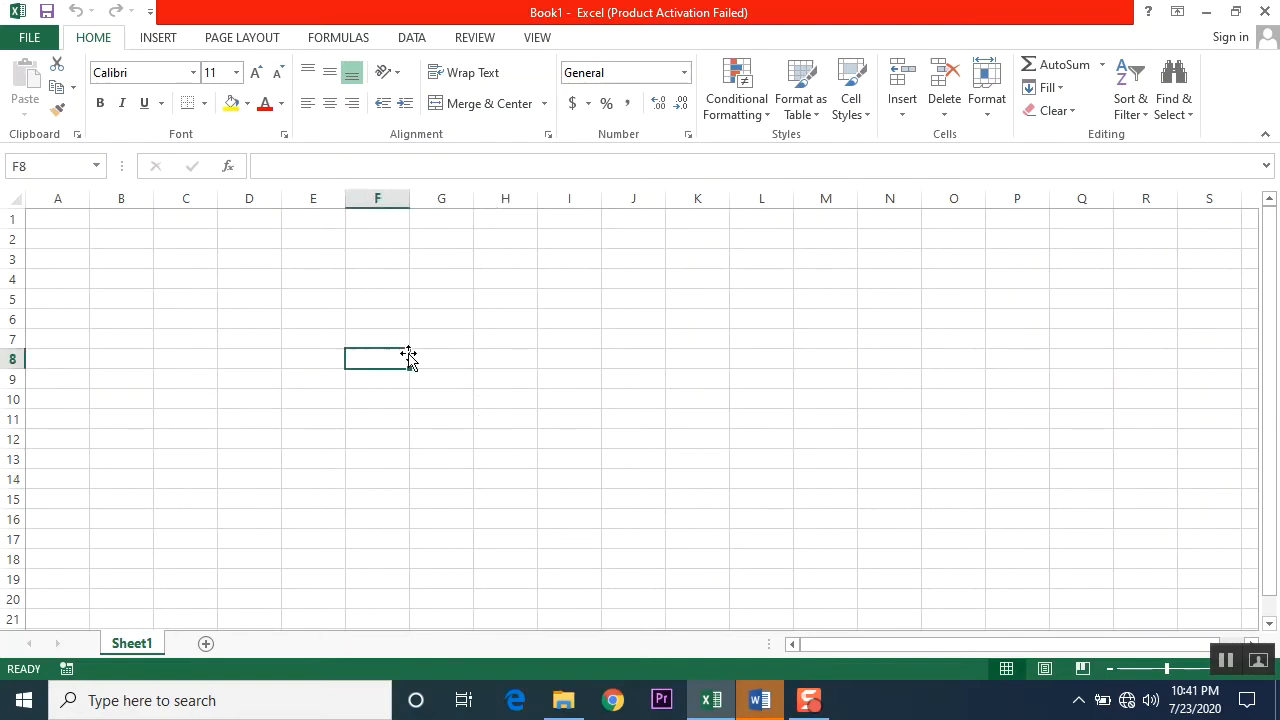
Step: Select cells C6, B10 and F9 in turn to check each one's cell address
left_click(205, 315)
left_click(122, 396)
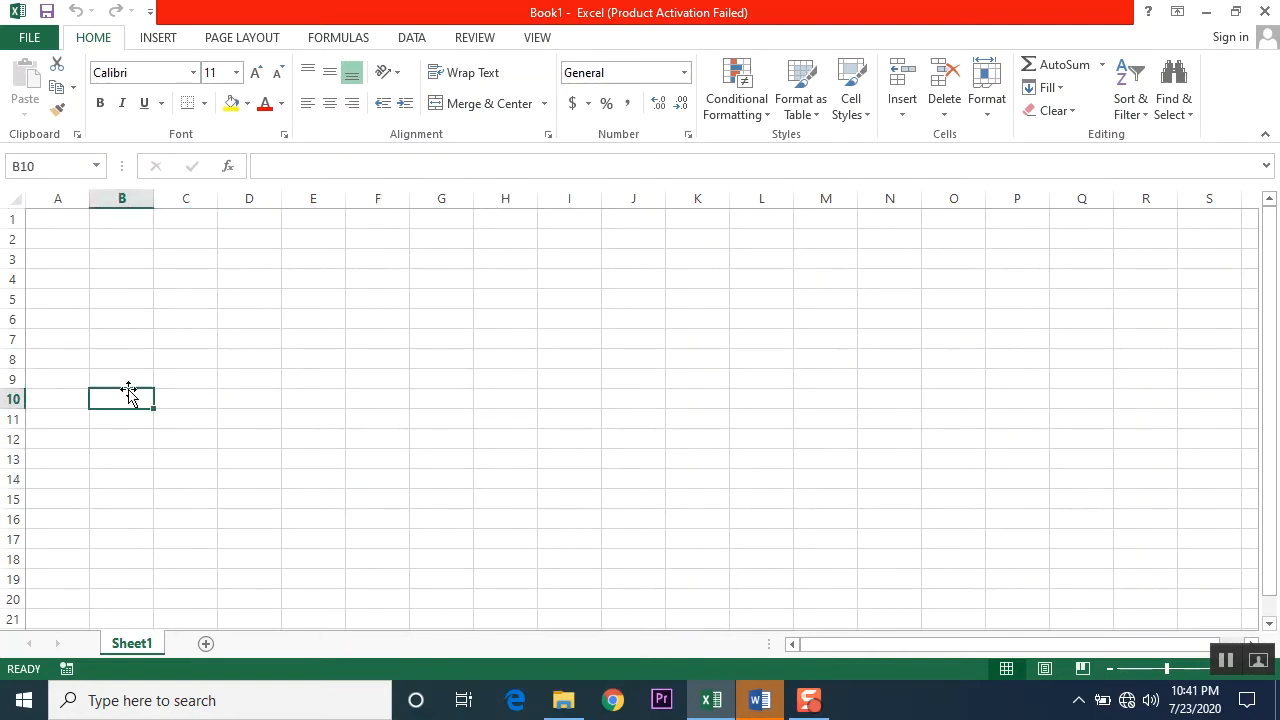
left_click(367, 385)
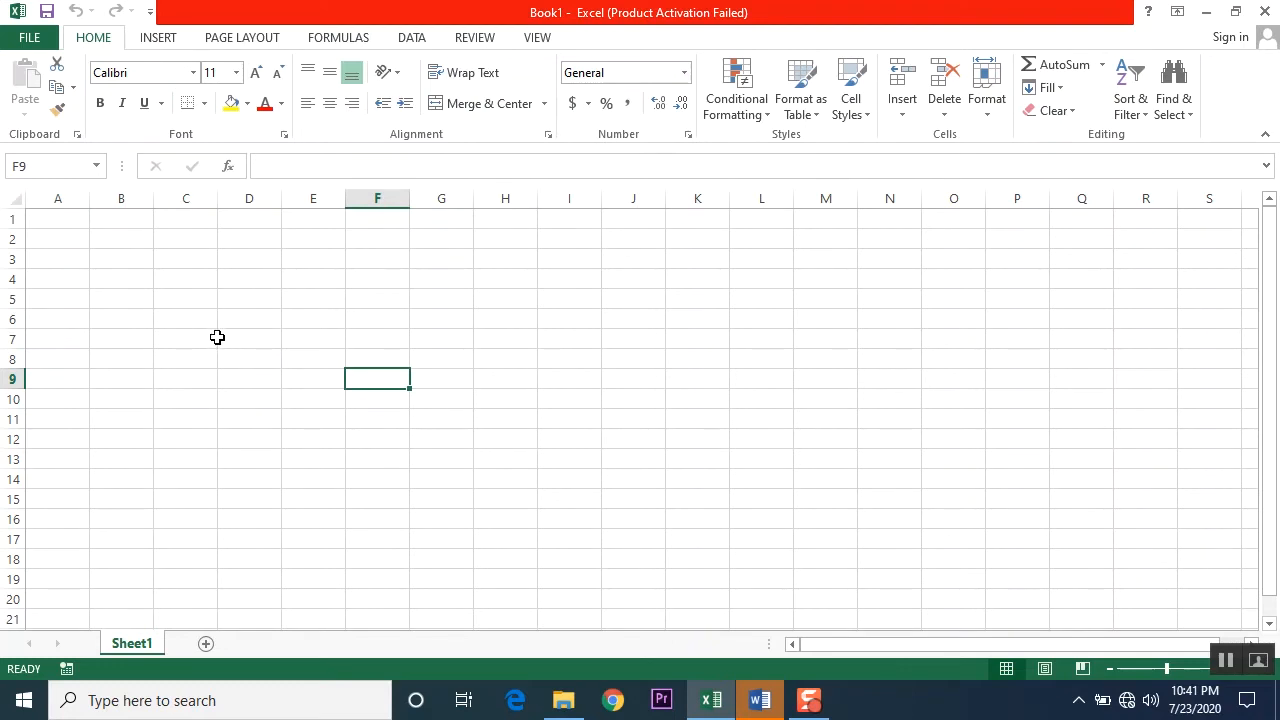
Step: Enter the text "ABC School" in cell A1
left_click(51, 222)
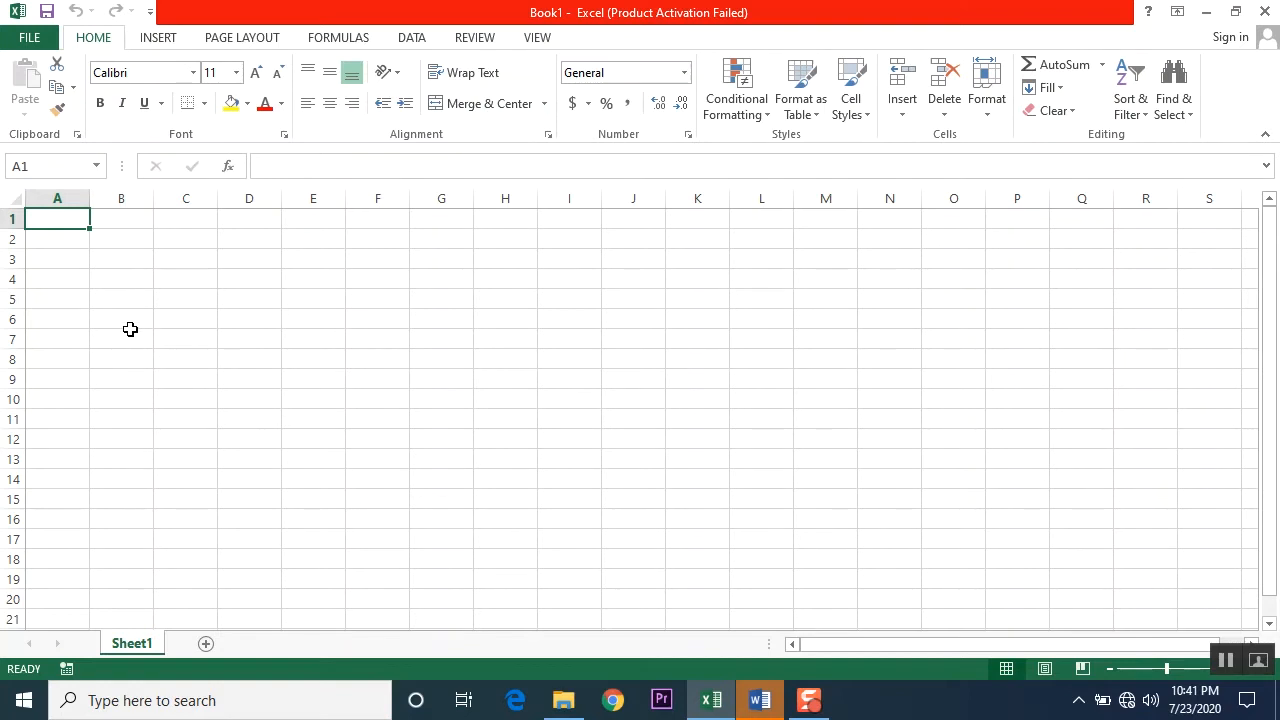
type("ABC School")
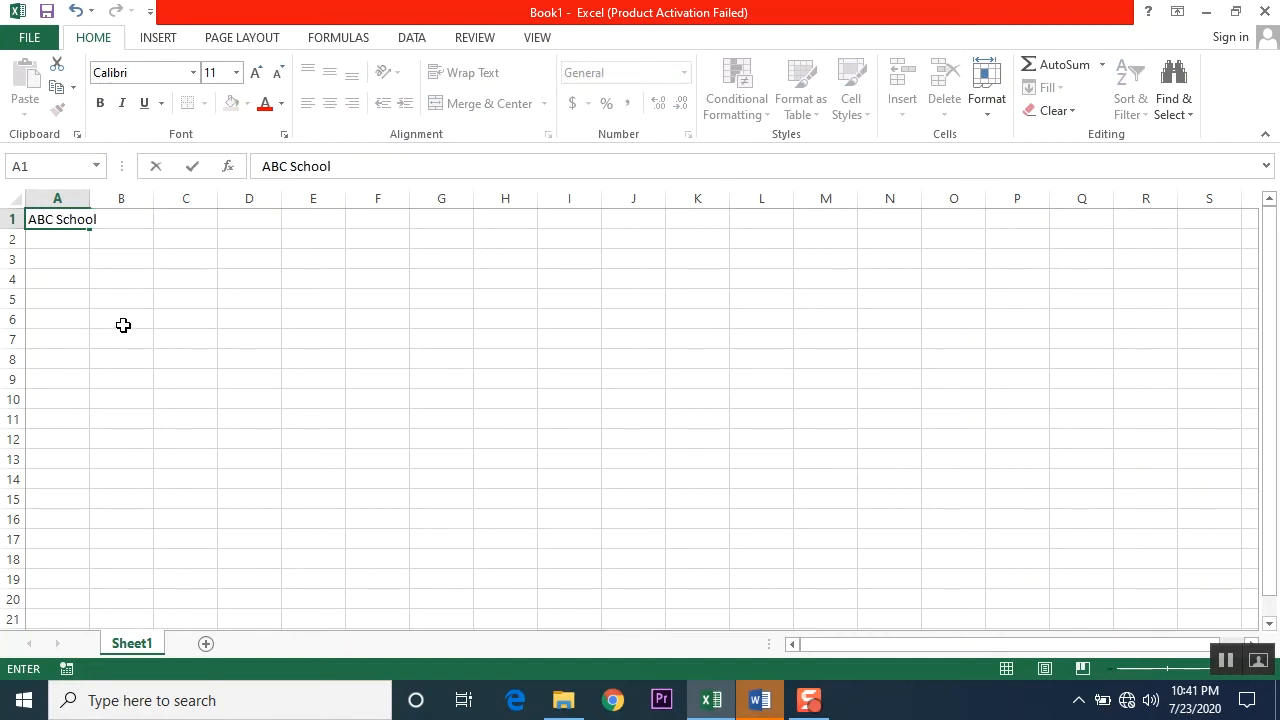
key("Return")
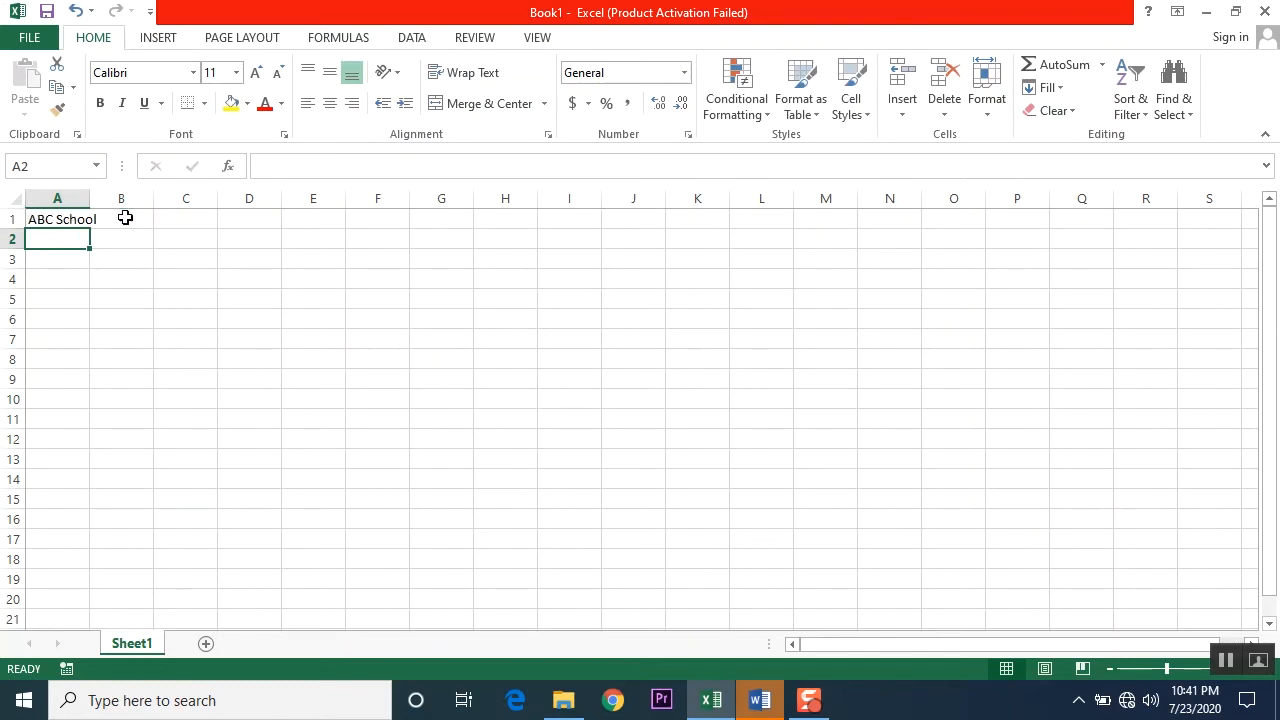
Step: Edit the text in cell A1 in place so it reads "ABC Secondary School"
left_click(58, 219)
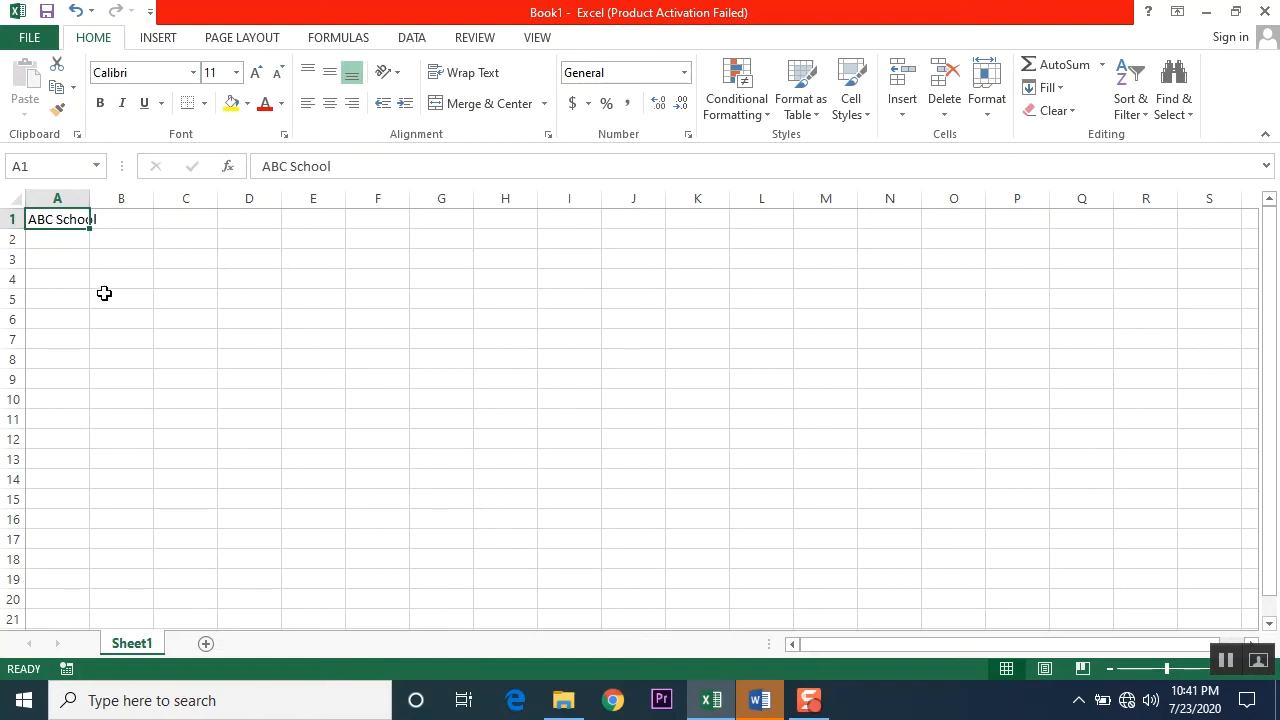
double_click(64, 222)
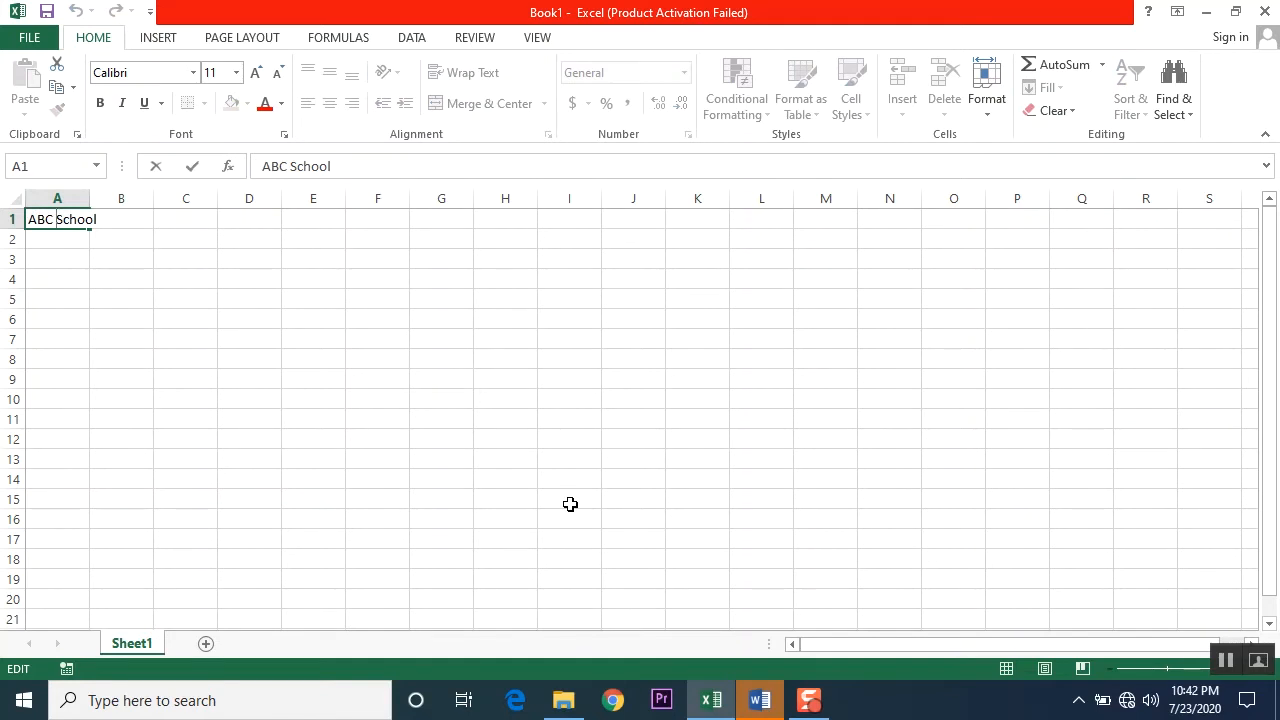
type("Secondary")
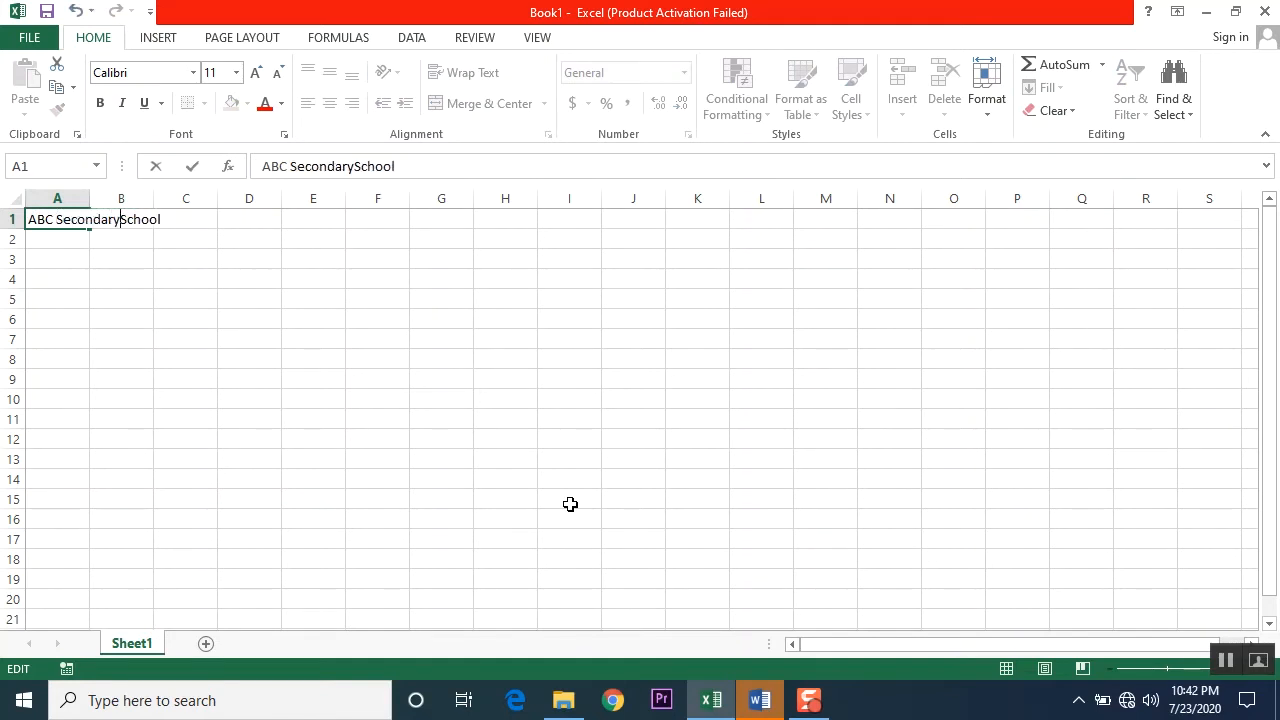
key("Return")
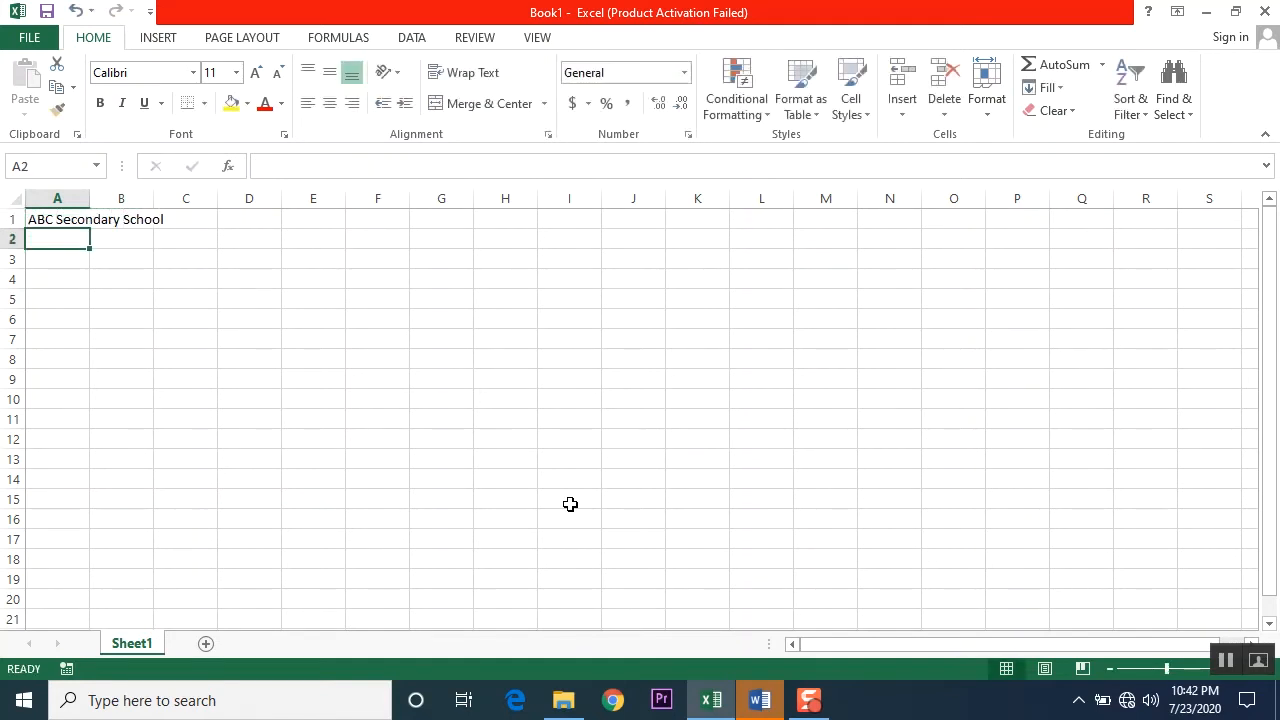
Step: Select cells A1, A5 and B1, ending on A1, to check which cell address actually holds the school name
left_click(46, 219)
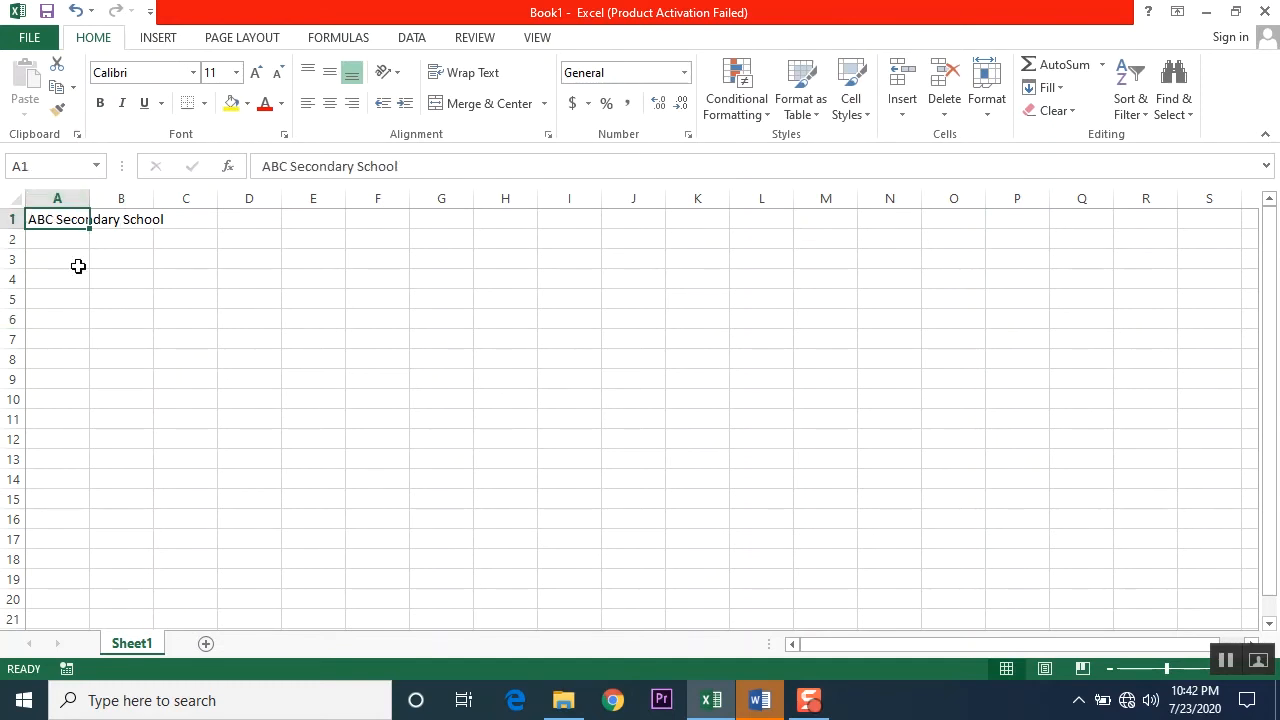
left_click(80, 298)
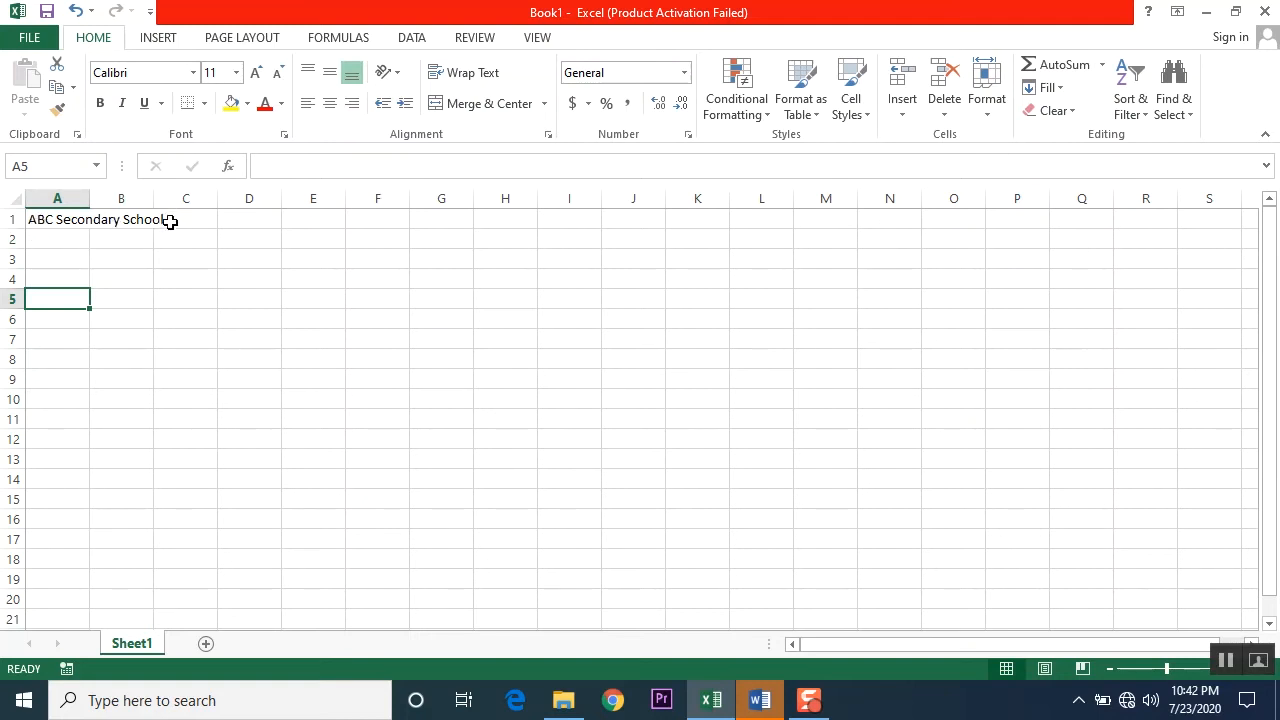
left_click(37, 219)
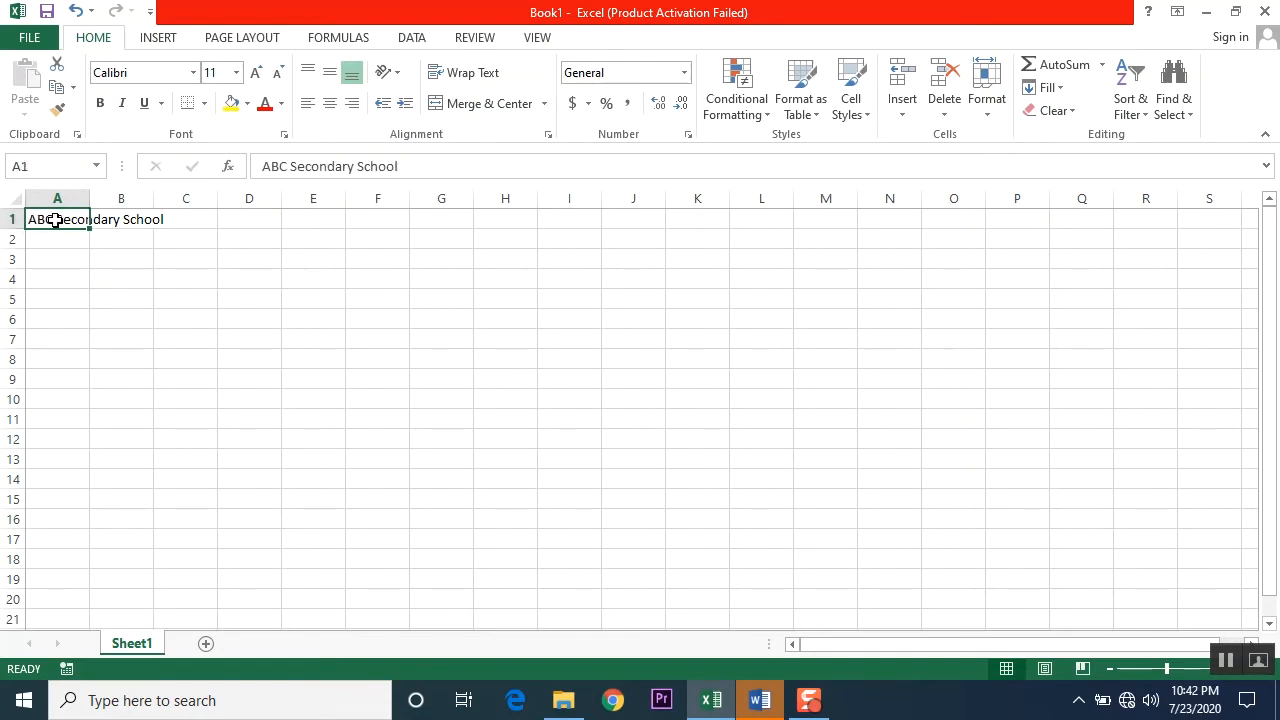
left_click(30, 166)
left_click(118, 218)
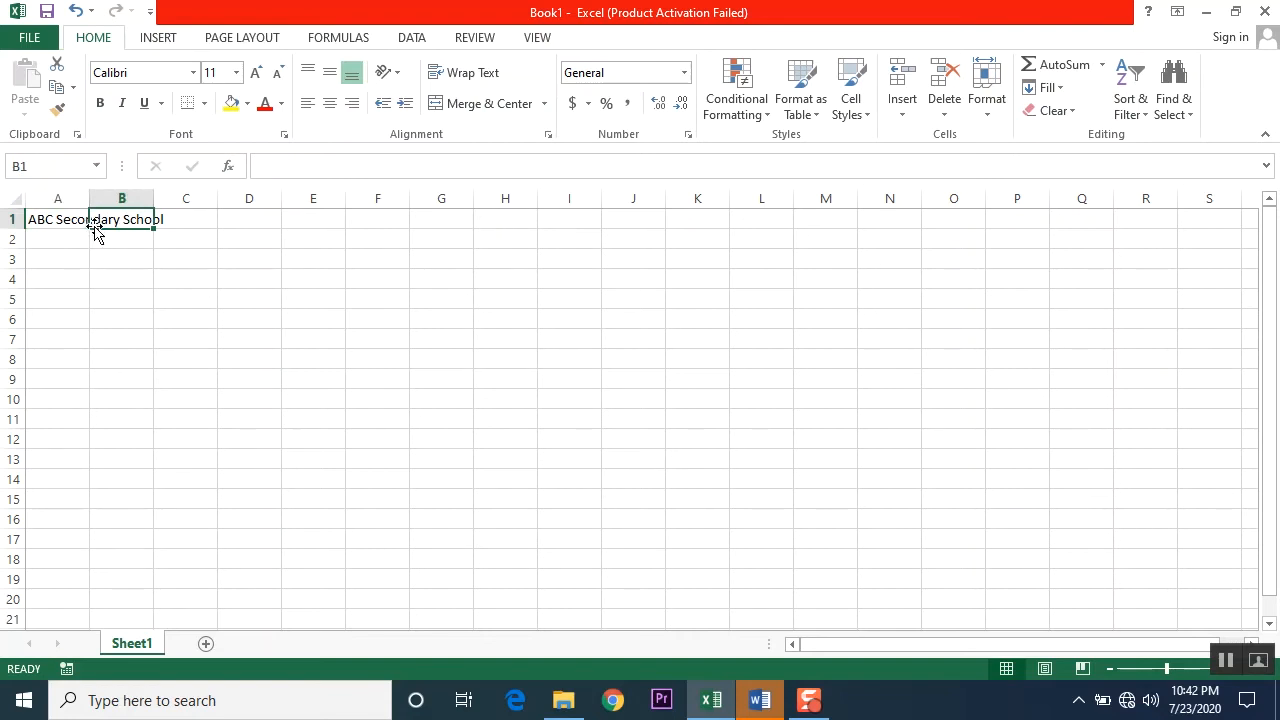
left_click(56, 225)
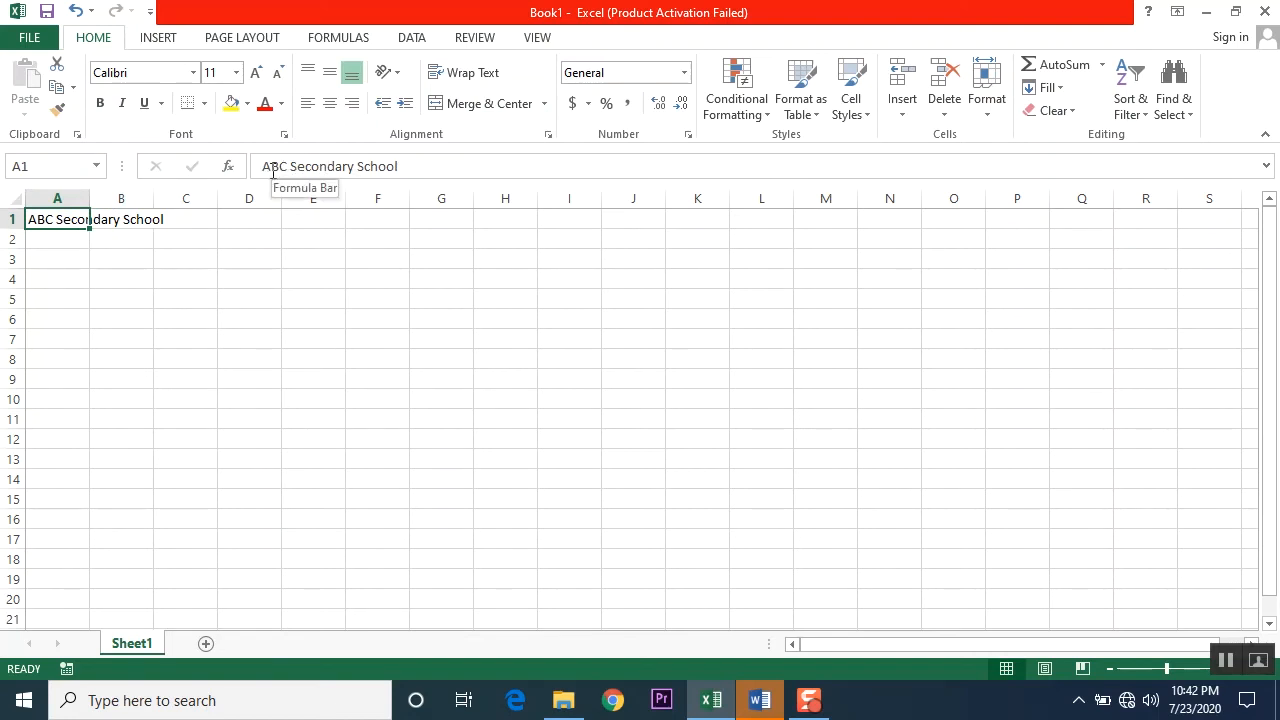
Step: Enter the person's first name in cell C4 and the last name in cell D4
left_click(166, 276)
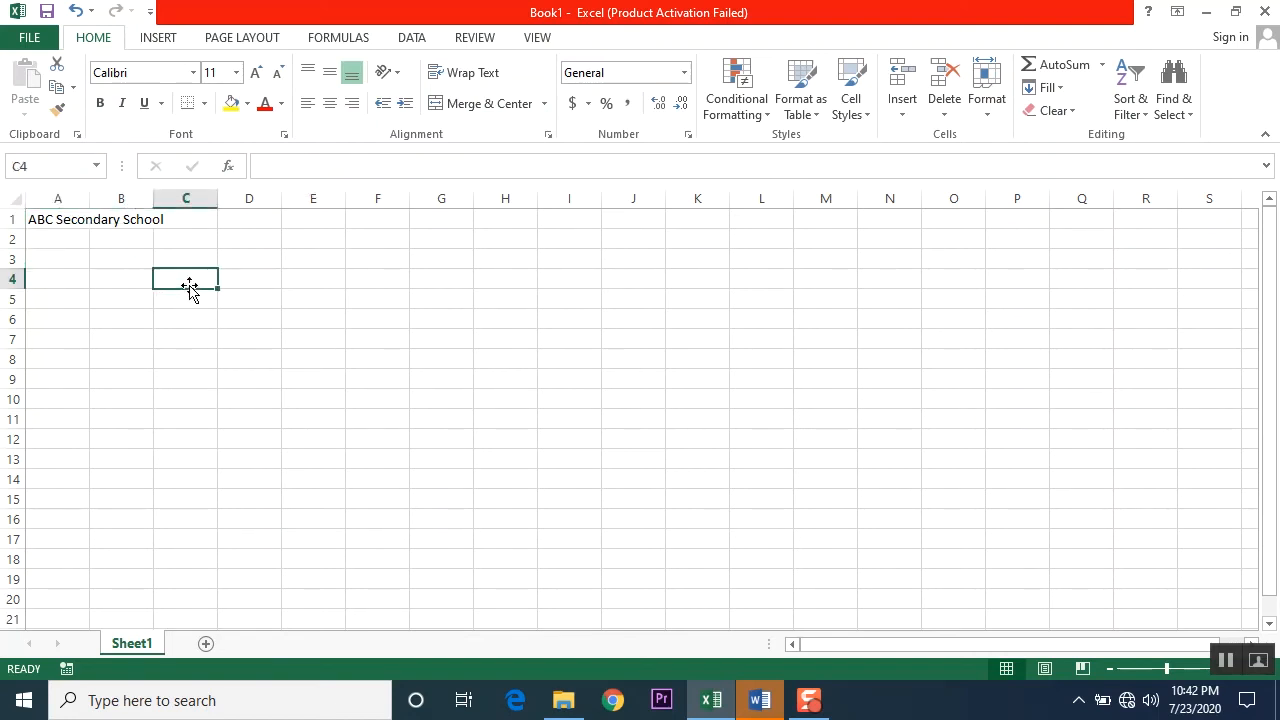
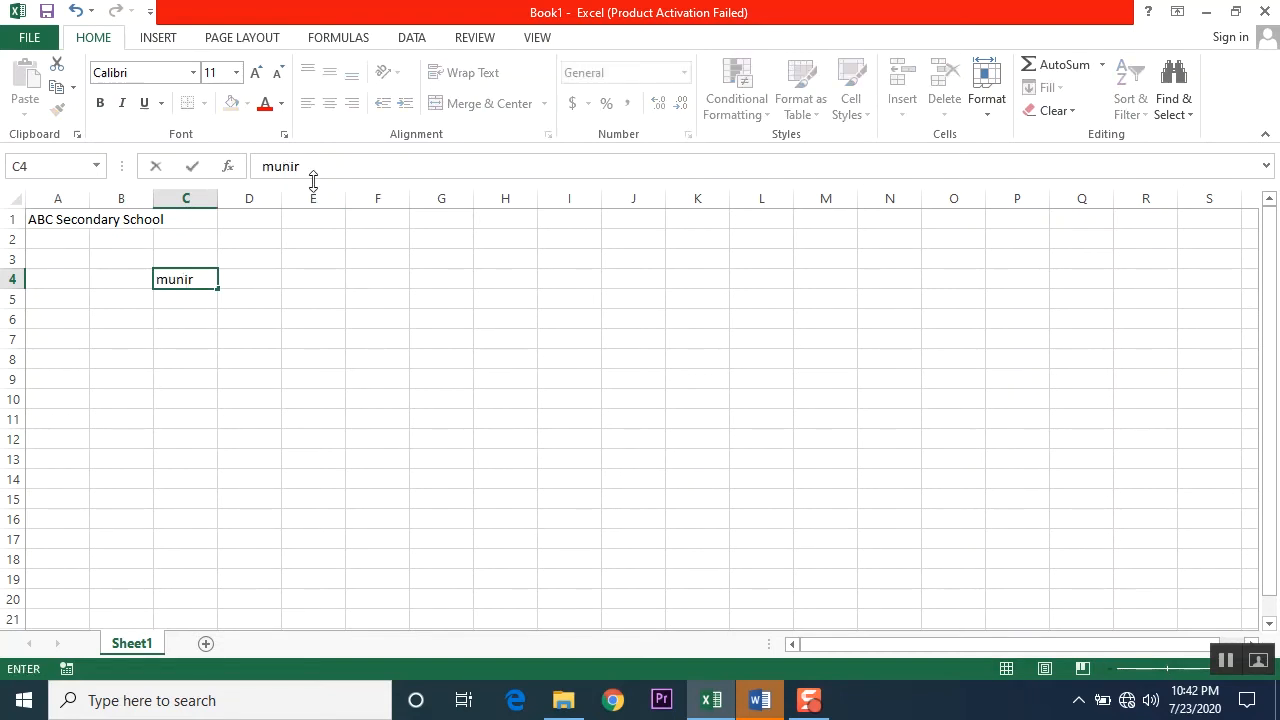
left_click(255, 279)
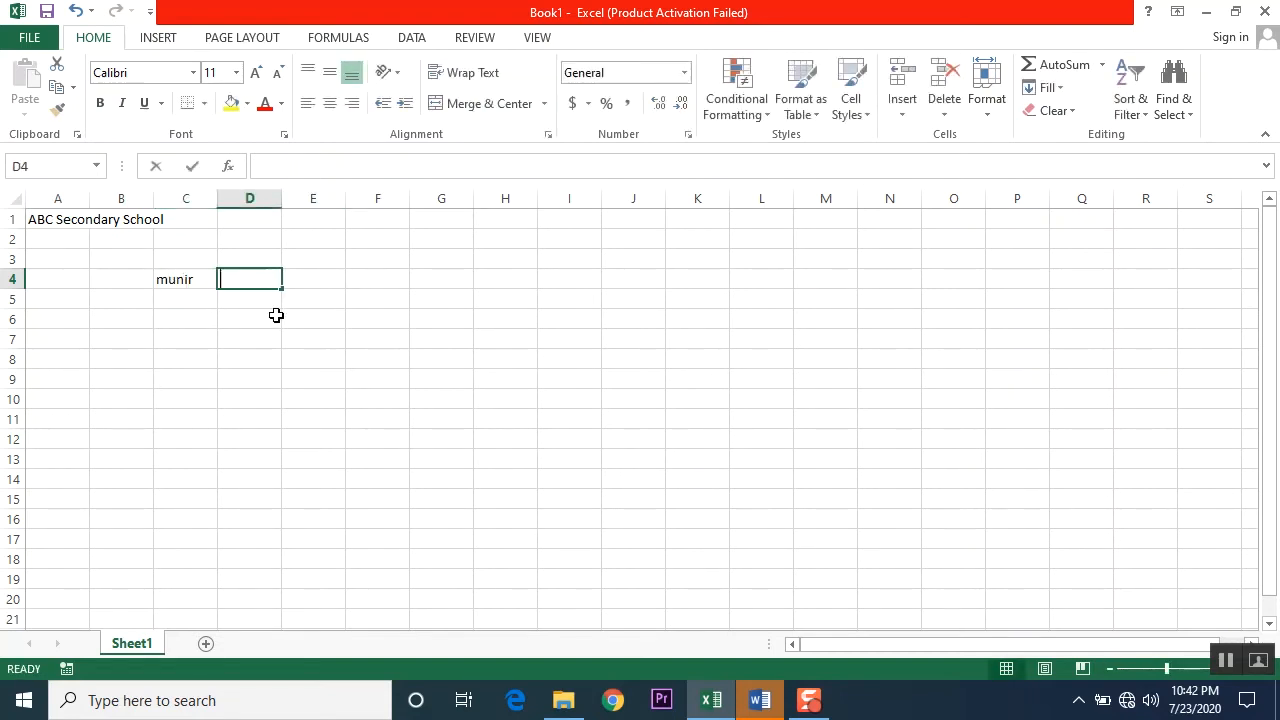
Step: Enter the person's full name followed by "online" in cell E4 by way of the formula bar
left_click(330, 281)
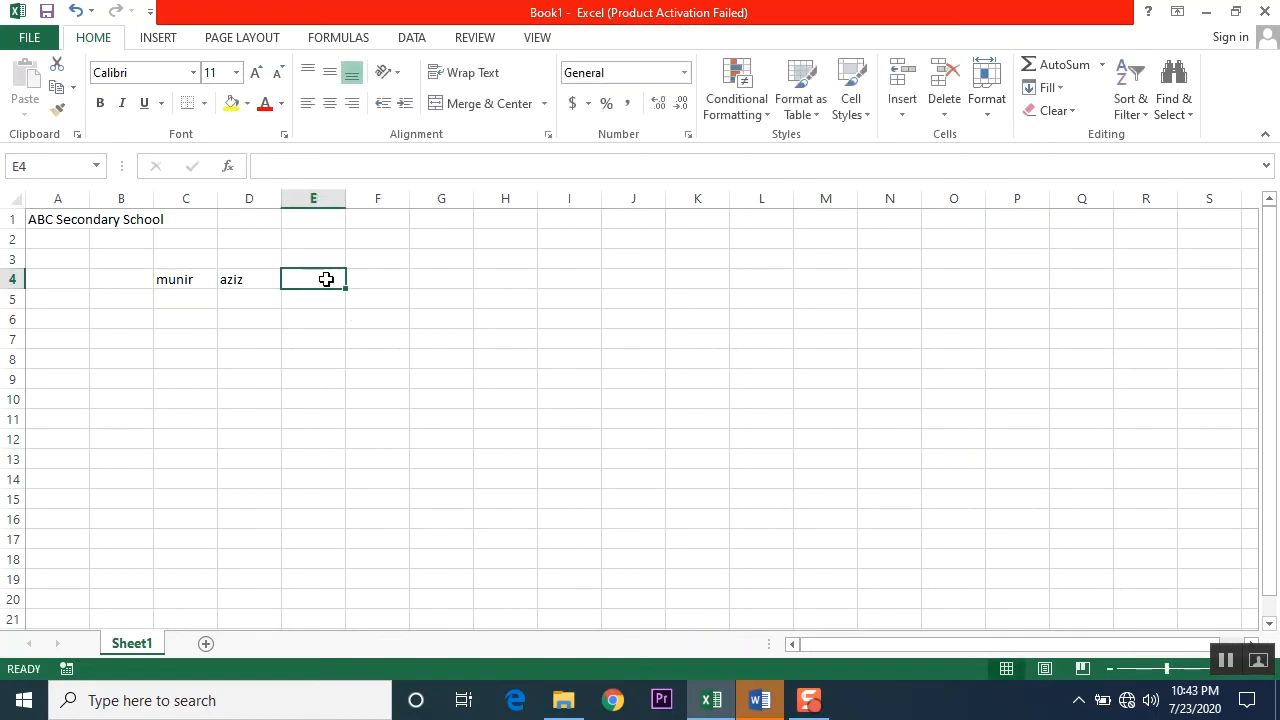
left_click(298, 172)
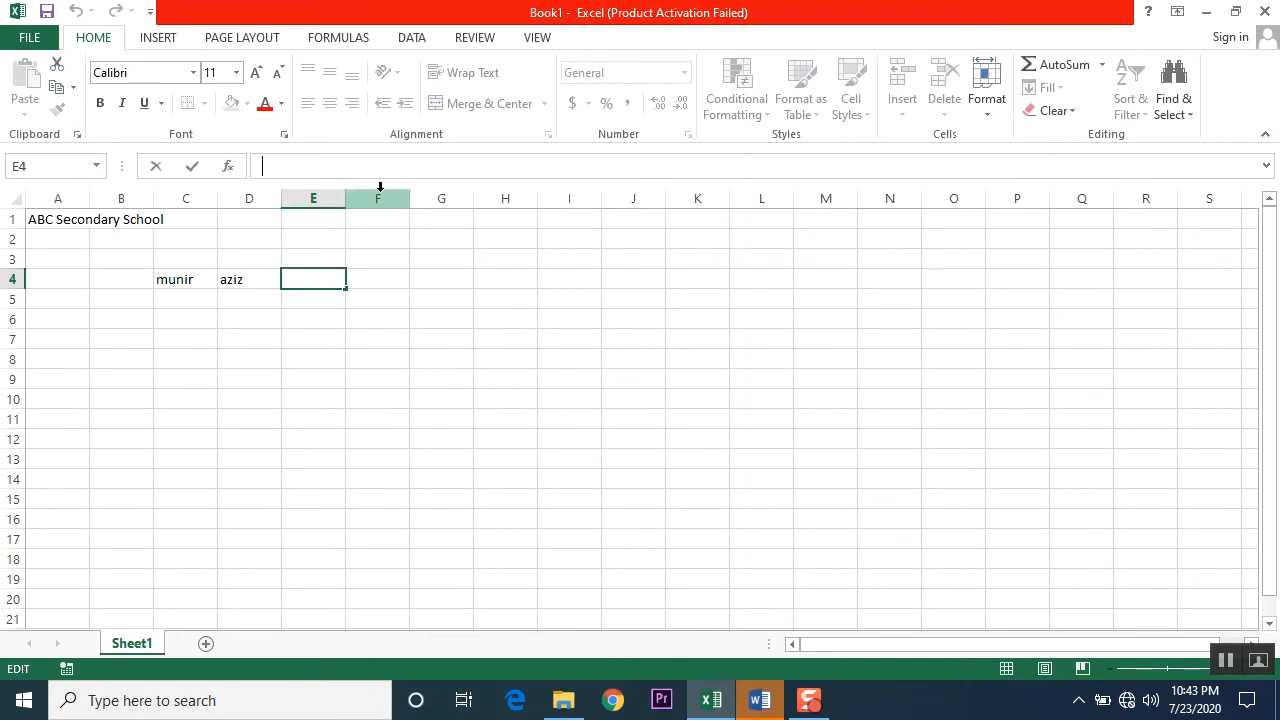
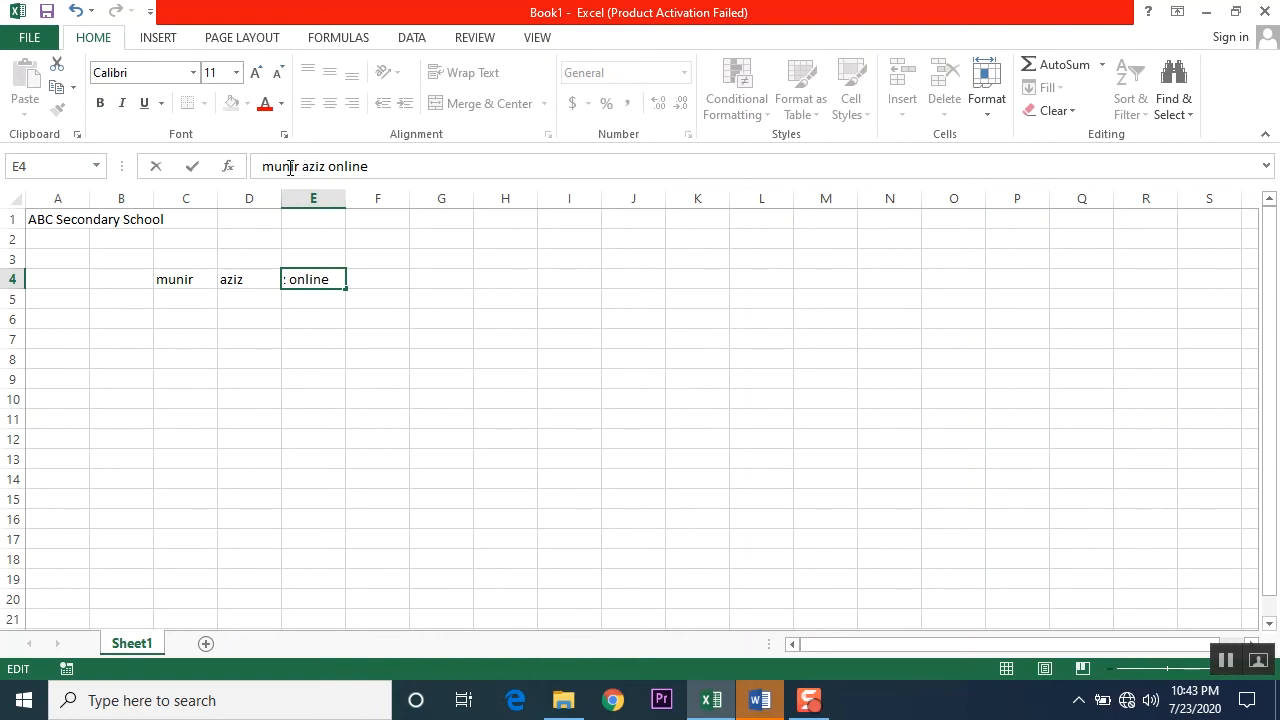
key("Return")
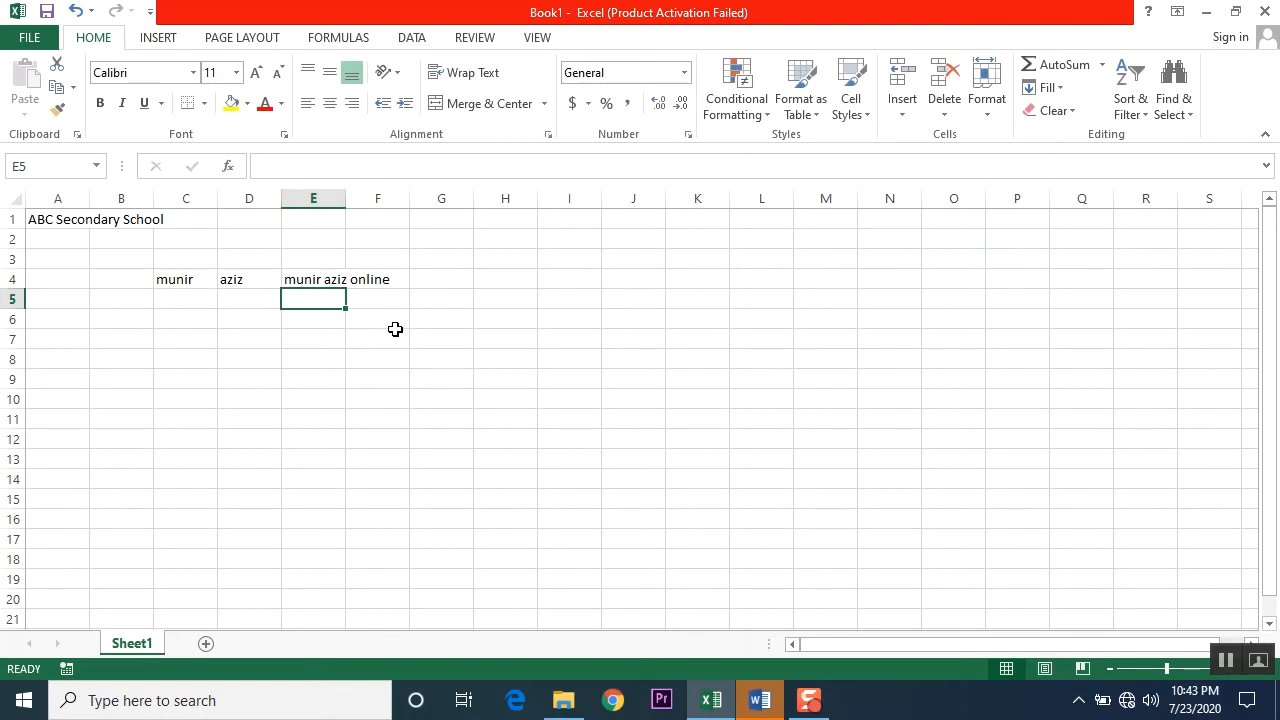
Step: Select cells F8, F4 and E4 in turn to examine which cell contains the text running across E4 and F4
left_click(372, 354)
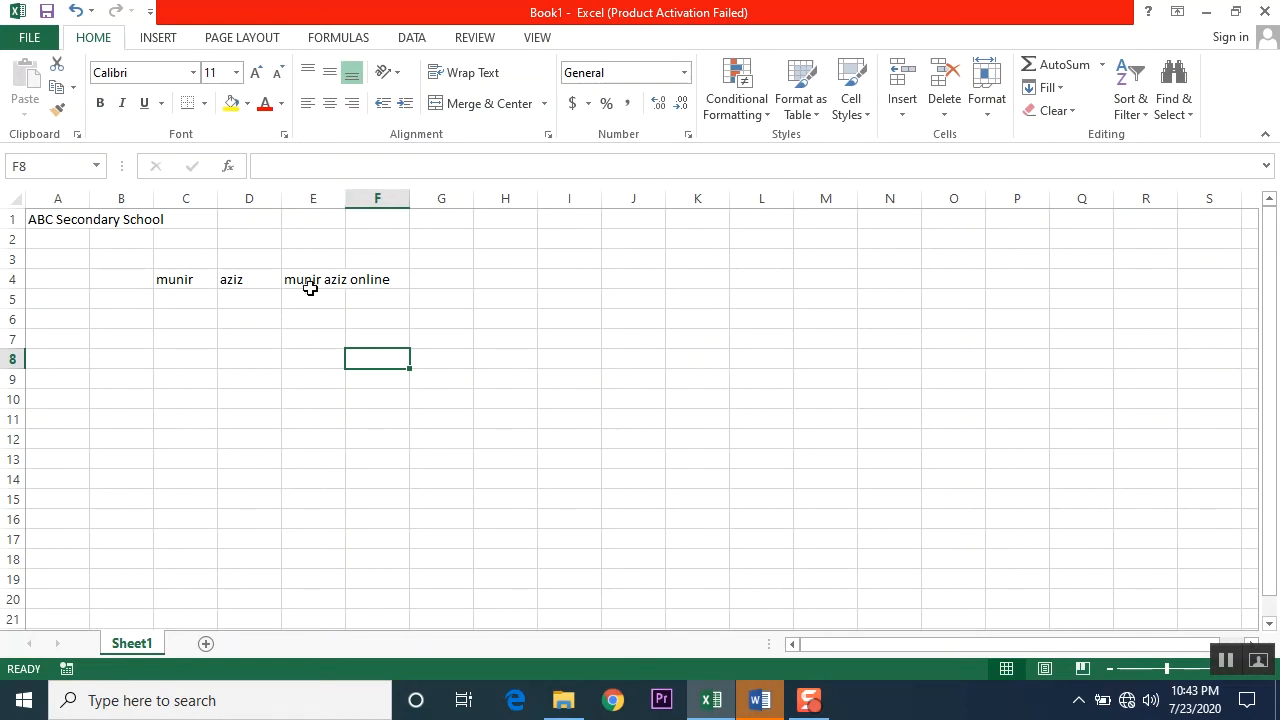
left_click(394, 279)
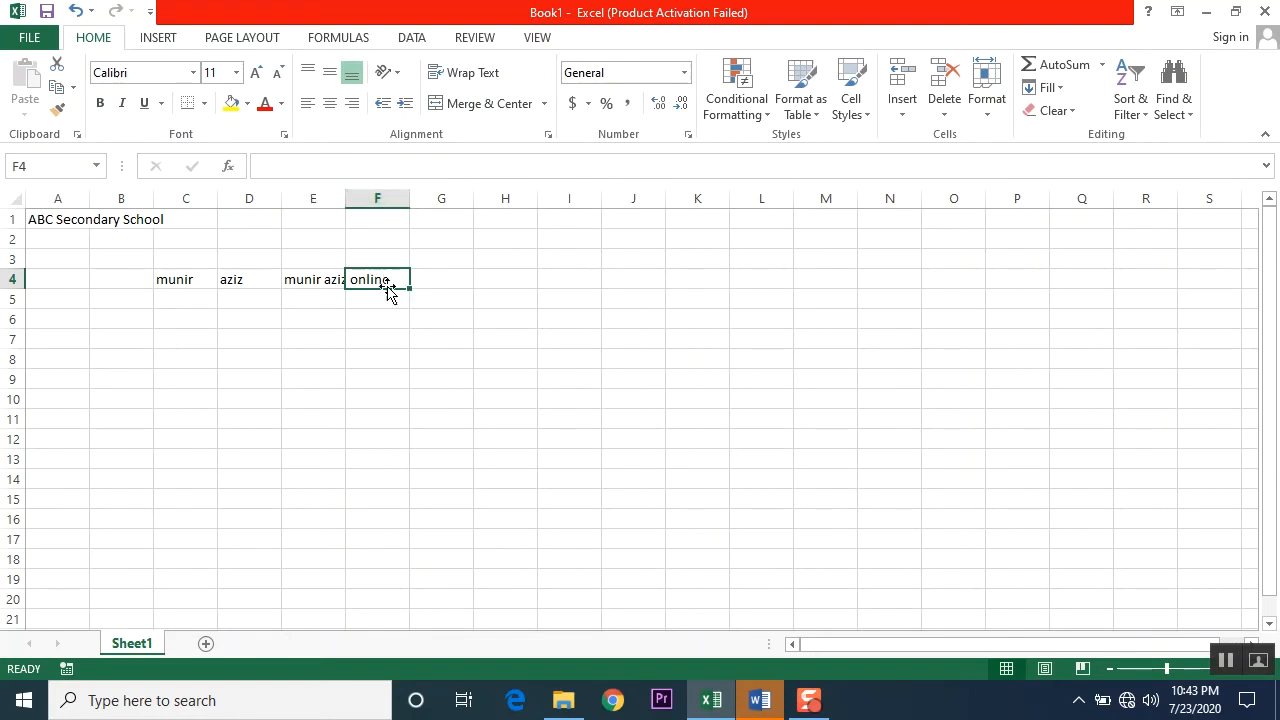
left_click(41, 171)
left_click(314, 279)
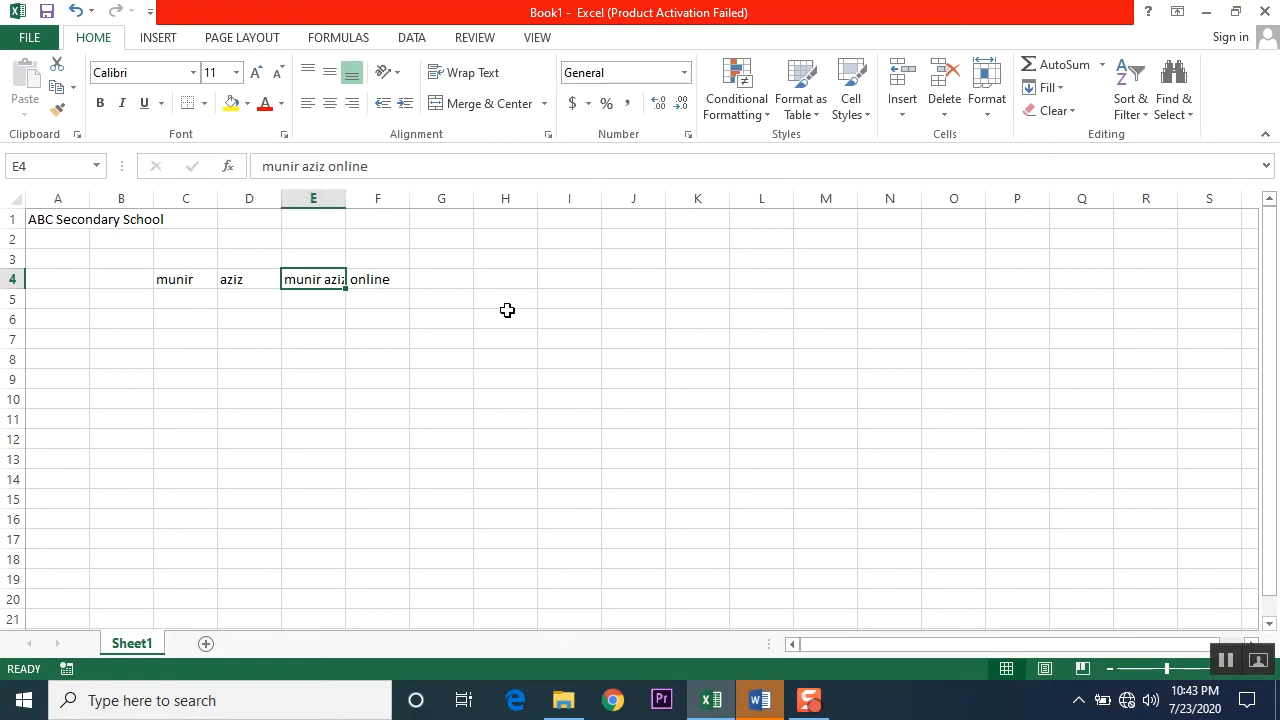
Step: Enter the person's full name in cell G4
left_click(444, 278)
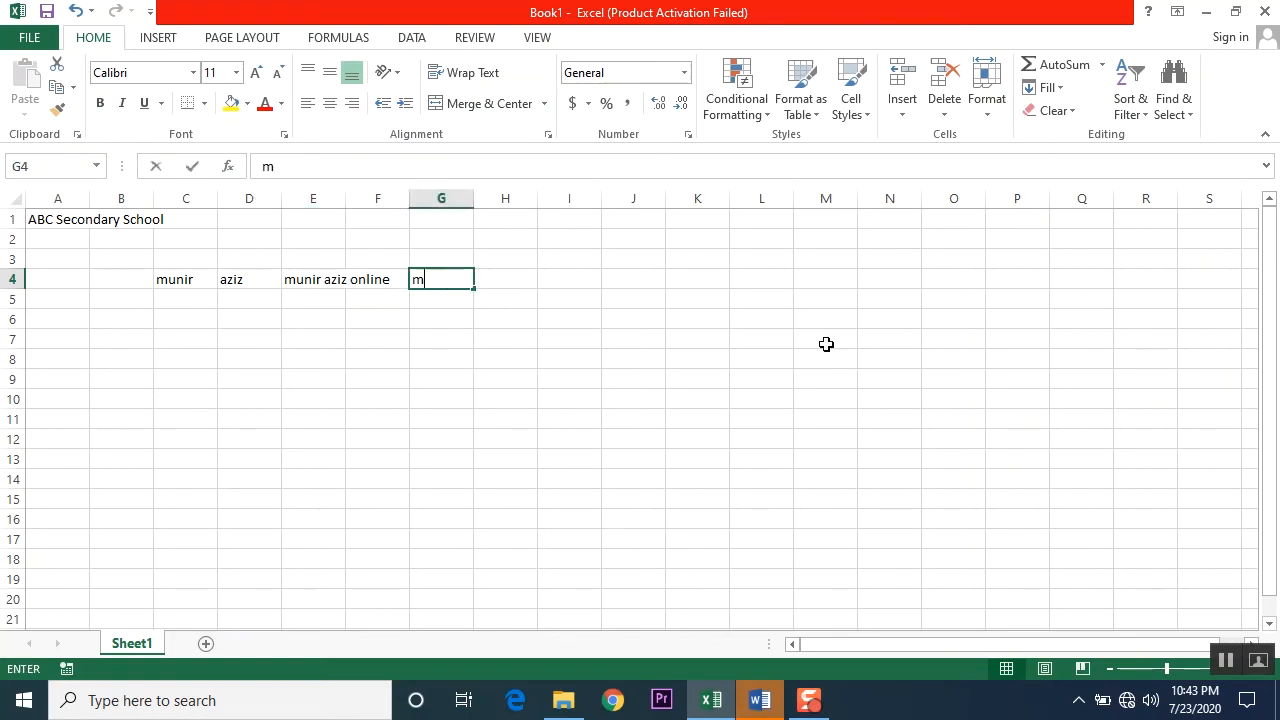
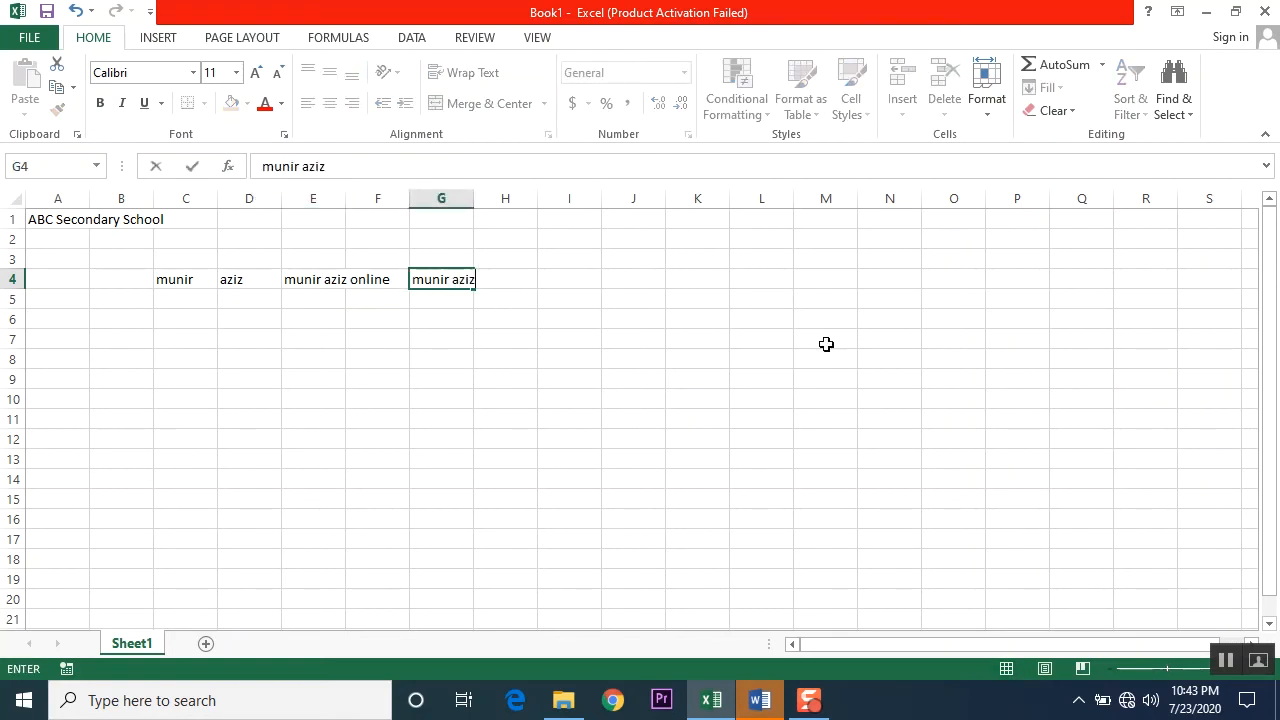
key("Return")
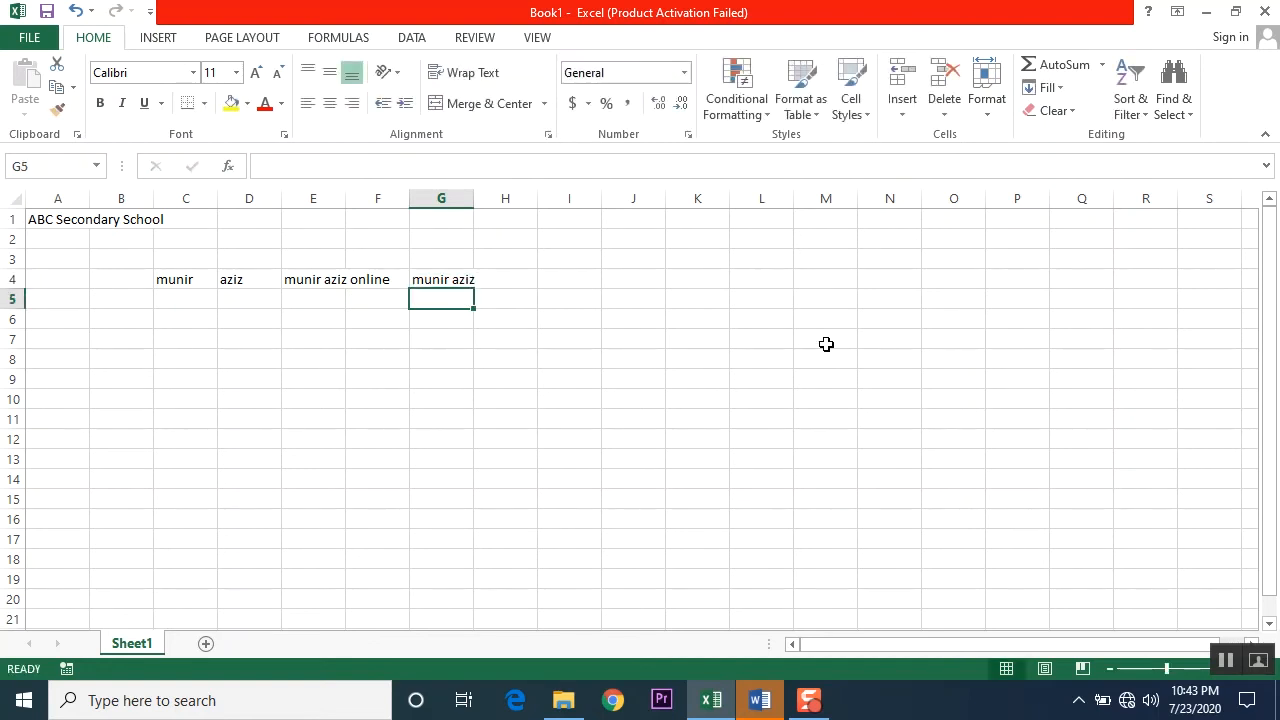
Step: Enter the text "online" in cell H4, beside the full name
key("Up")
key("Right")
type("onli")
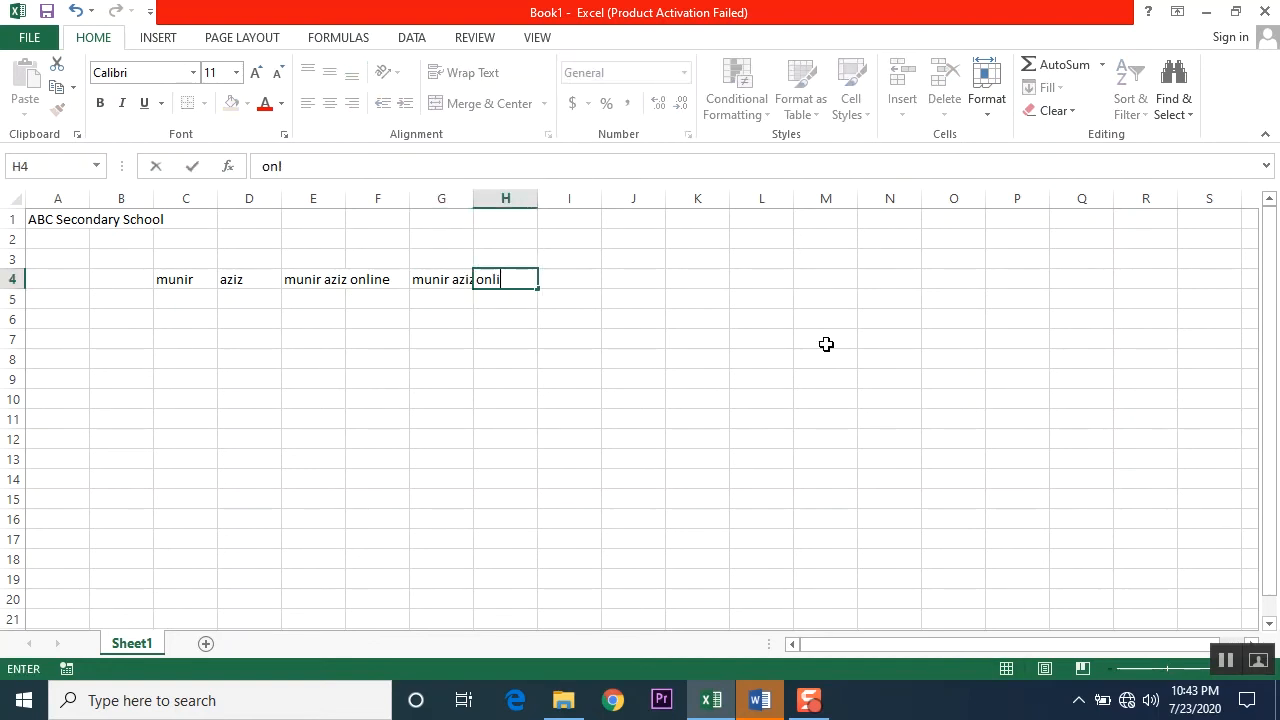
type("ne")
key("Return")
Step: Select cells G6, G4, H4 and H9 in turn to compare the separate contents of G4 and H4
left_click(450, 315)
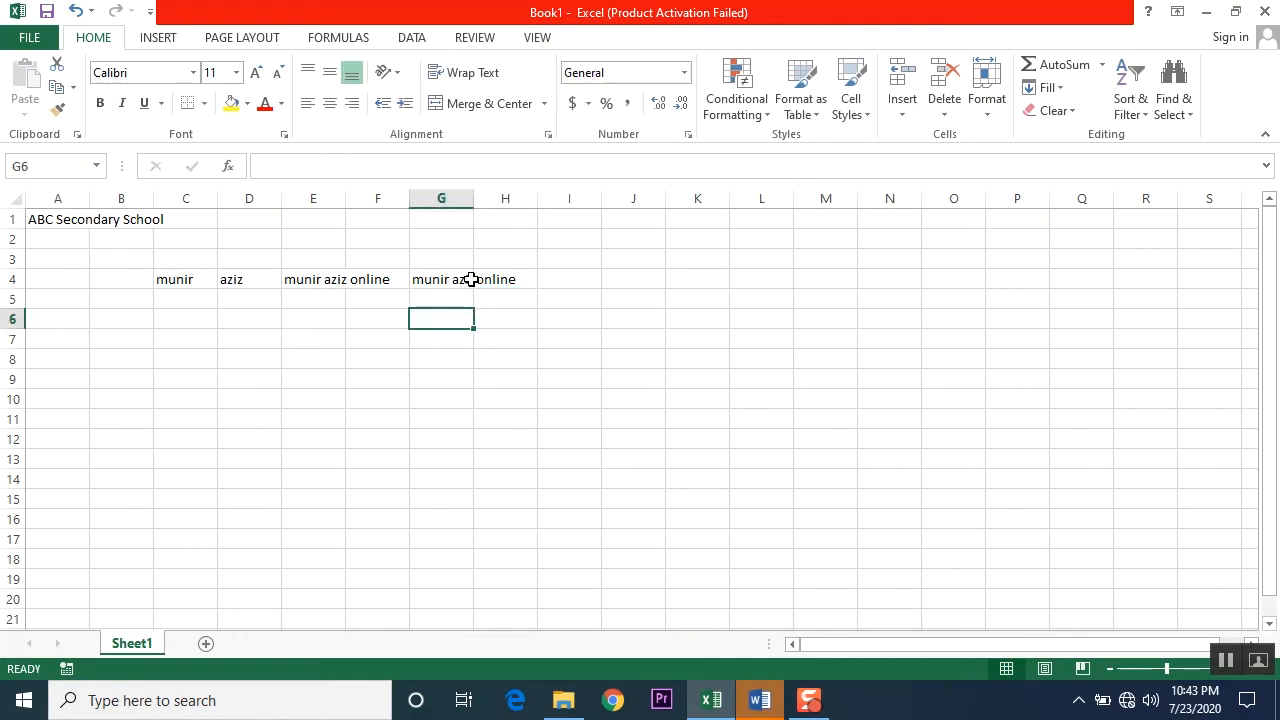
left_click(457, 279)
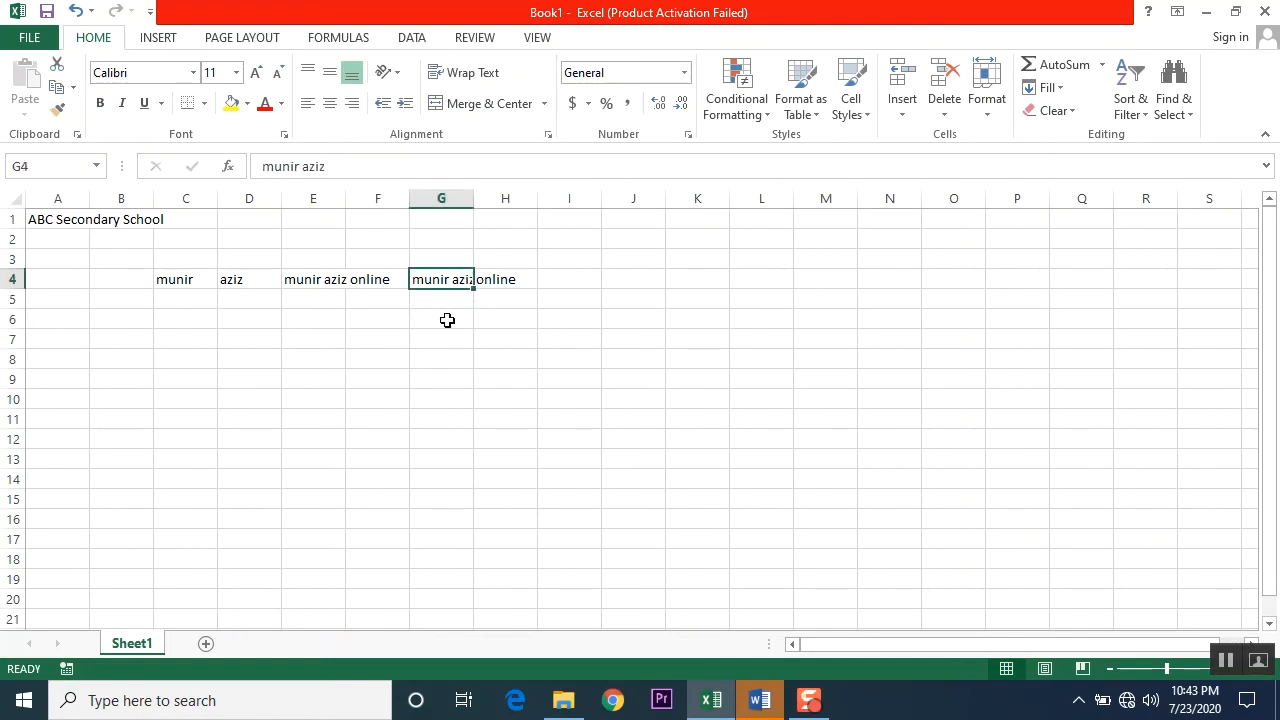
left_click(497, 279)
left_click(483, 375)
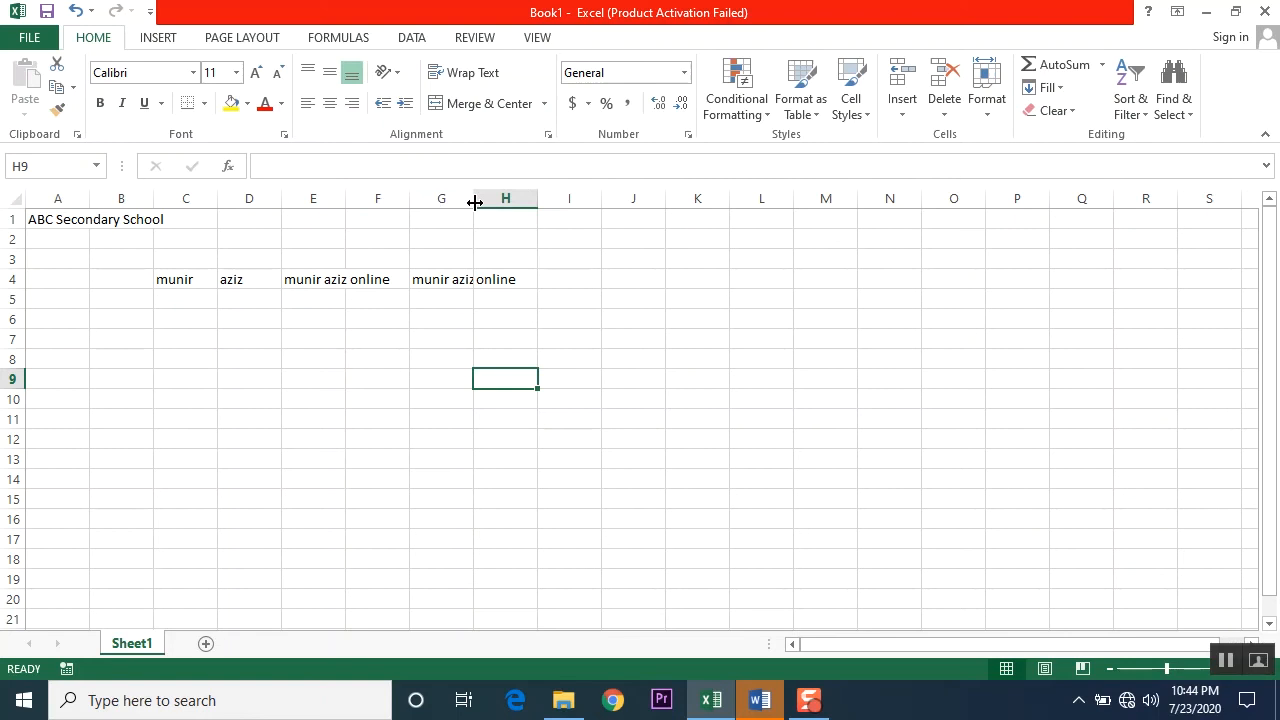
Step: Widen column G to separate the texts in G4 and H4, and narrow it again until it just fits the name
left_click_drag(475, 203, 475, 203)
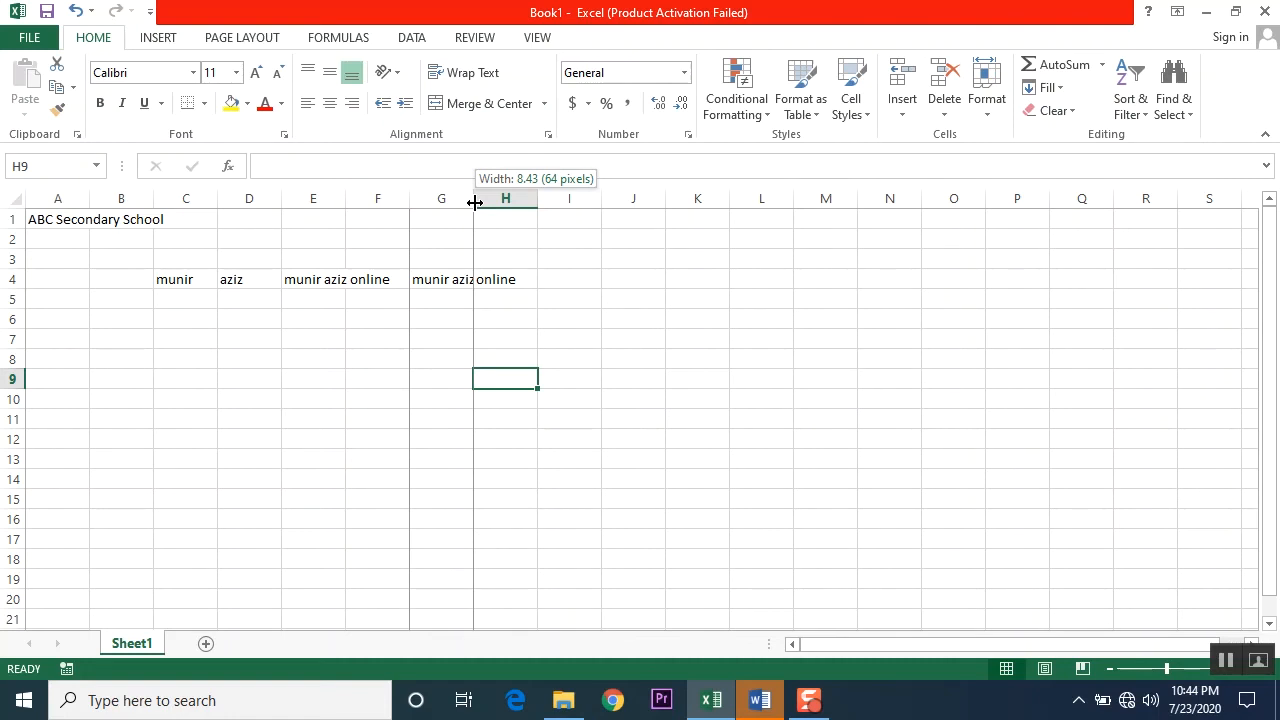
left_click_drag(475, 203, 498, 203)
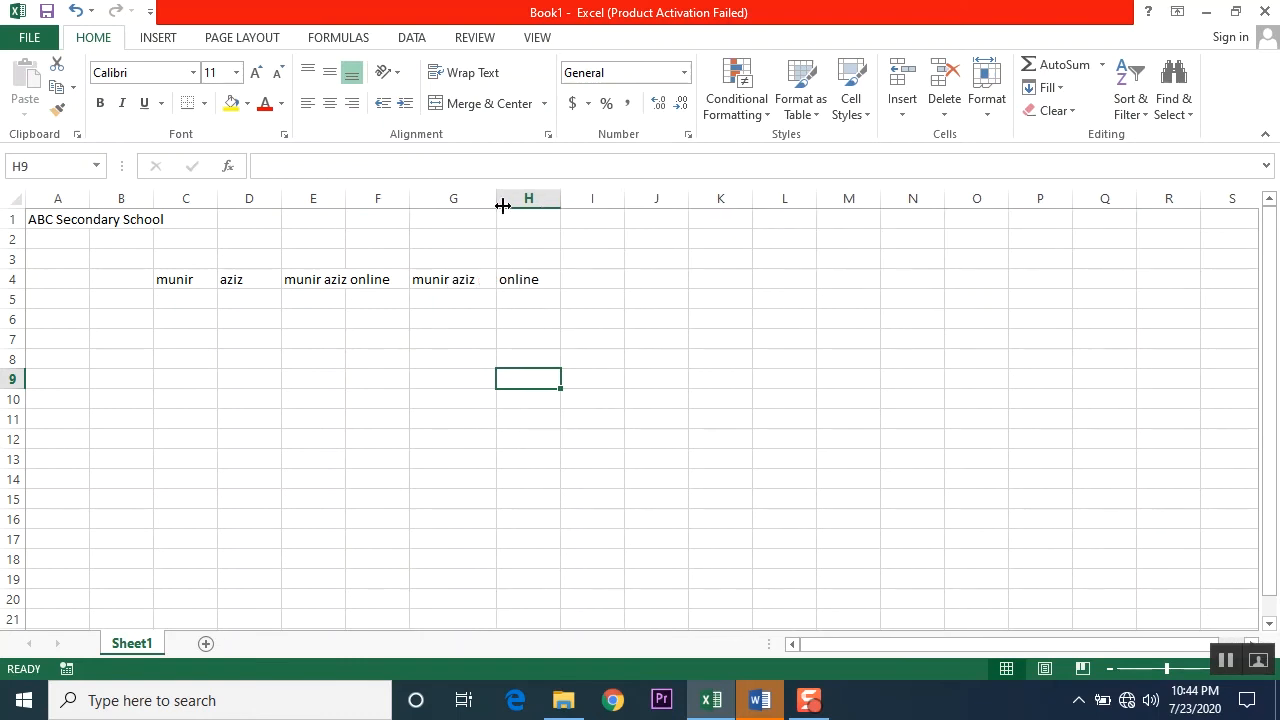
left_click_drag(497, 198, 477, 198)
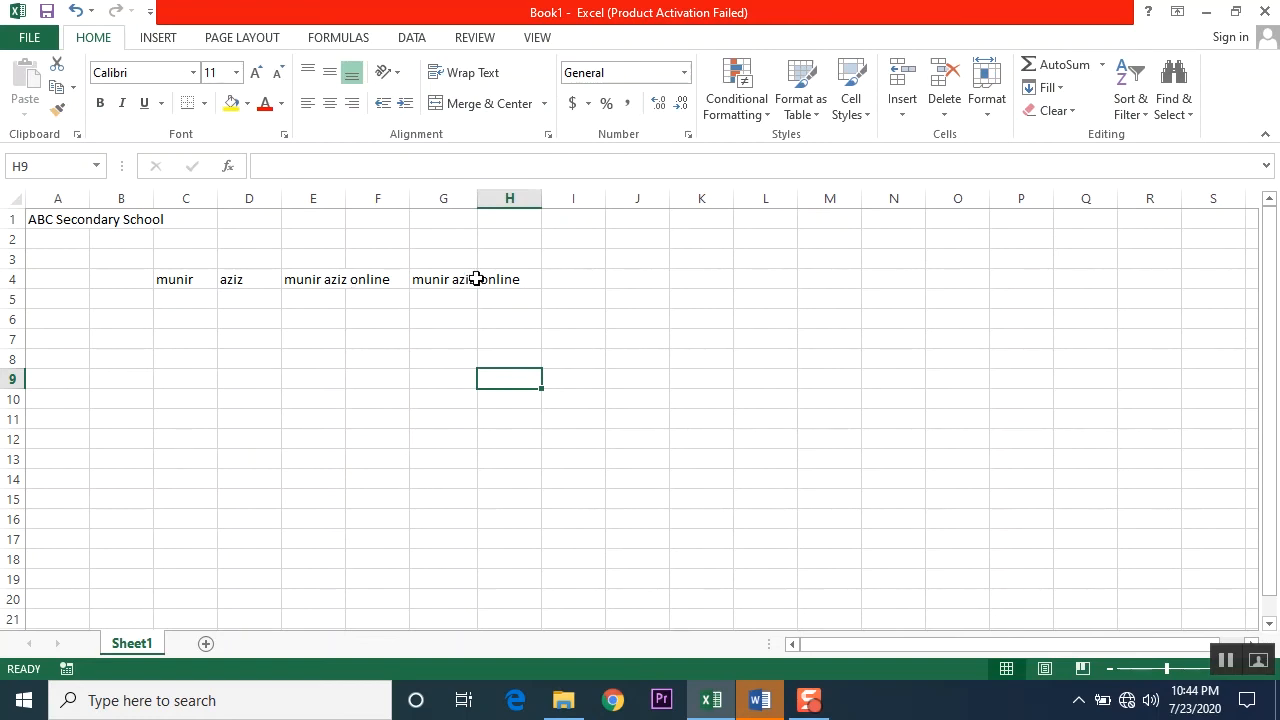
Step: Select cells F4 and H4 in turn to check in the formula bar which one actually holds the text "online"
left_click(453, 402)
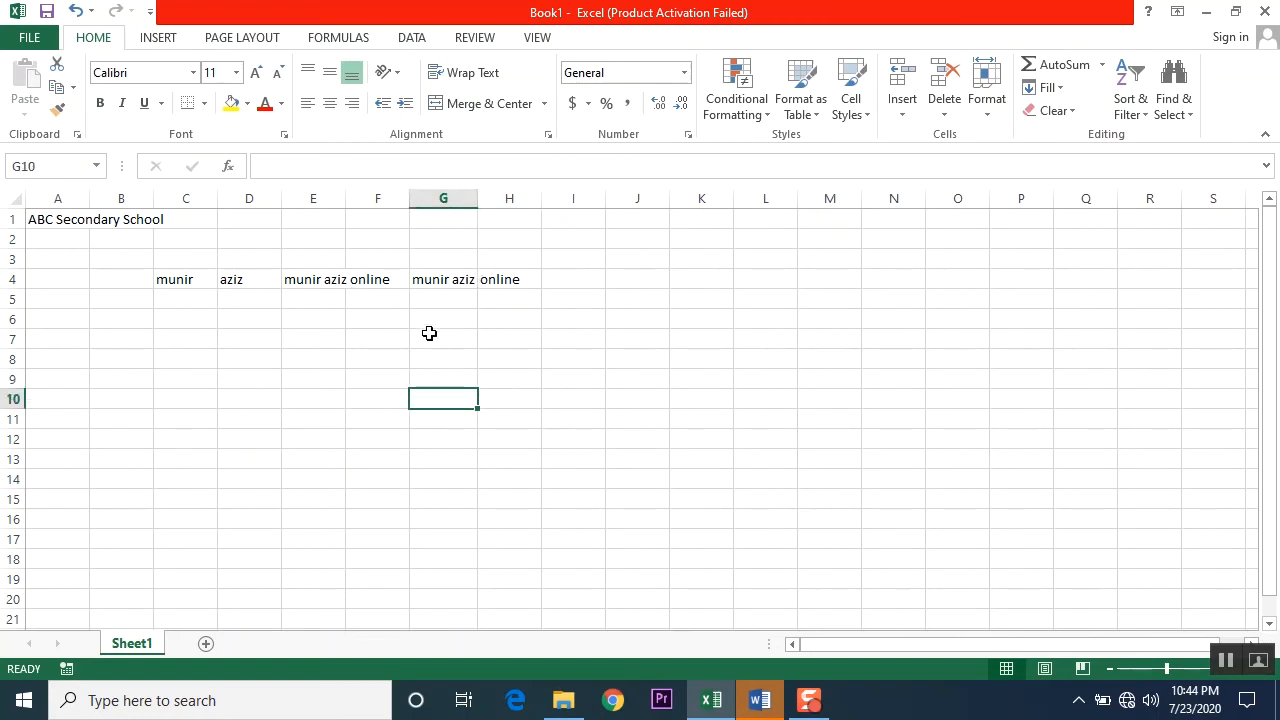
left_click(375, 281)
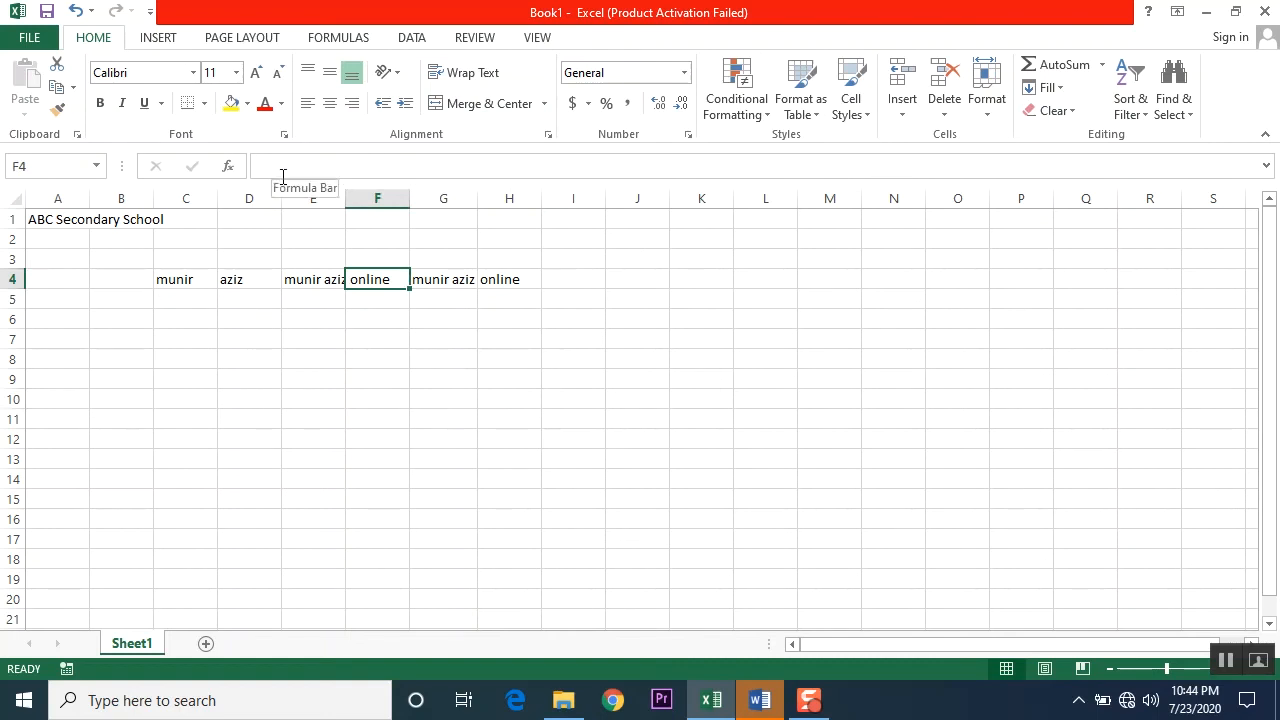
left_click(516, 280)
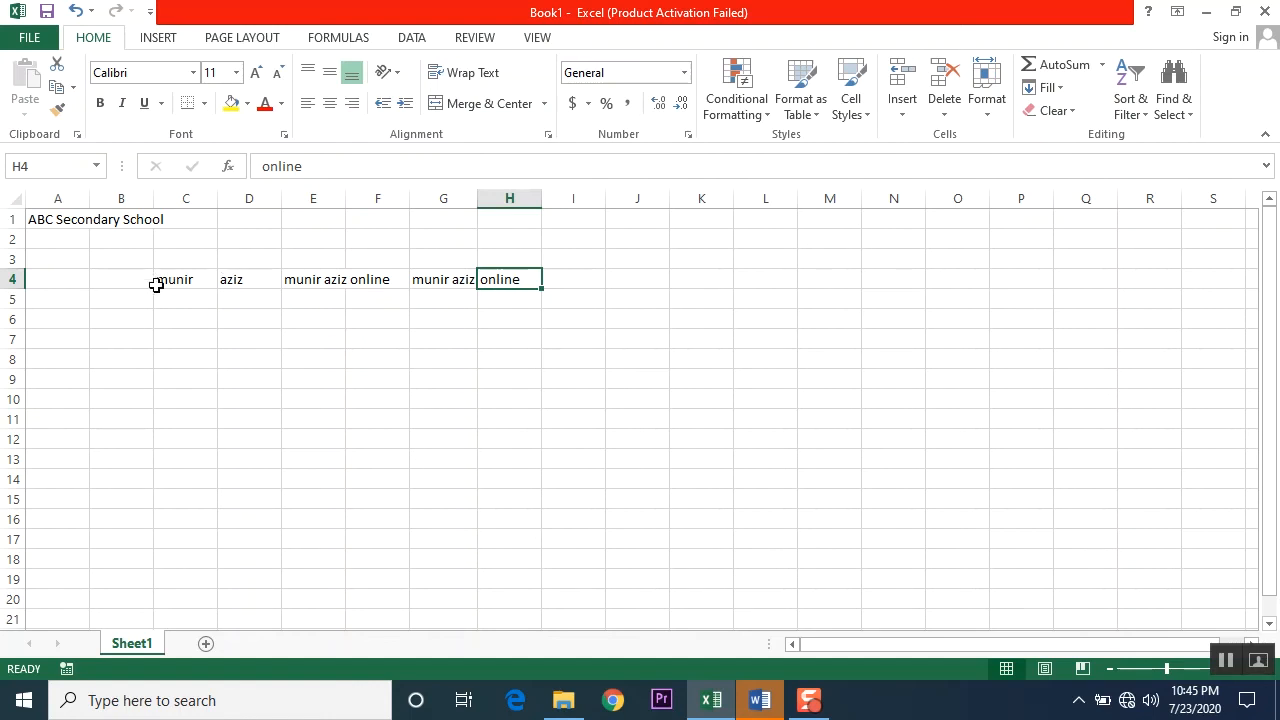
Step: Select the filled range C4:H4 and the empty range C5:H5 below it in turn to compare the two rows
left_click_drag(163, 280, 528, 281)
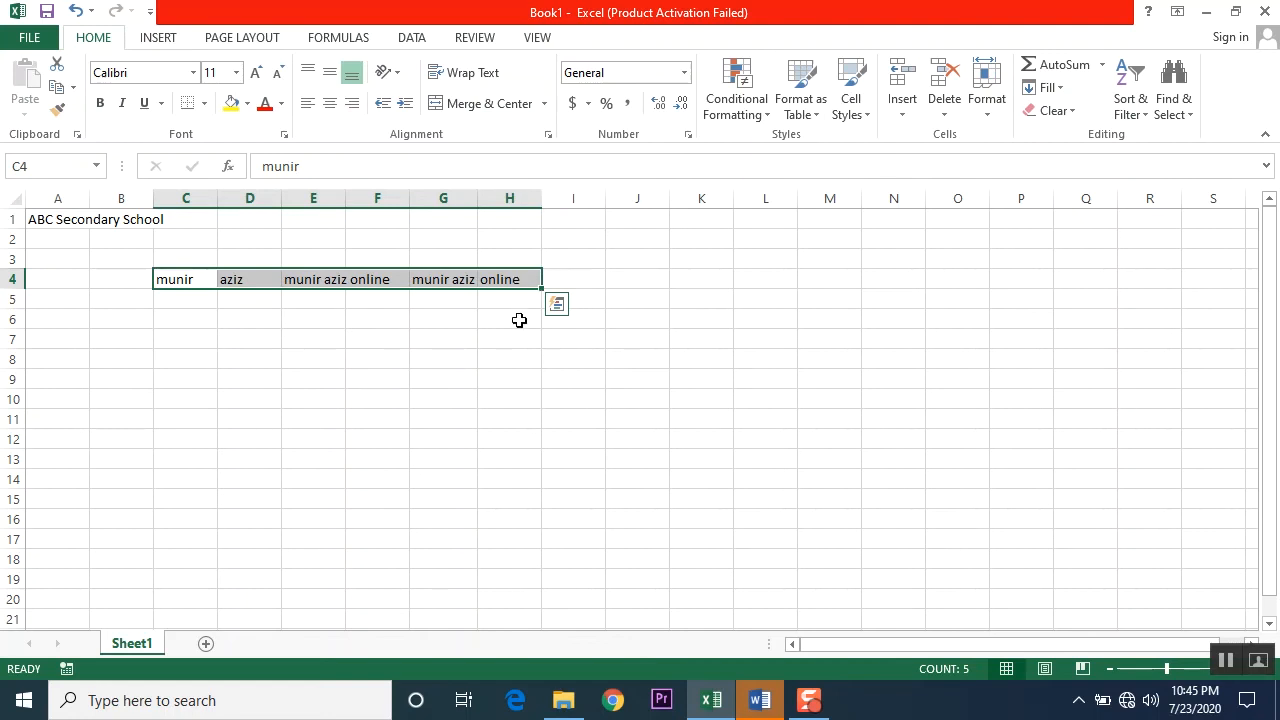
left_click(515, 303)
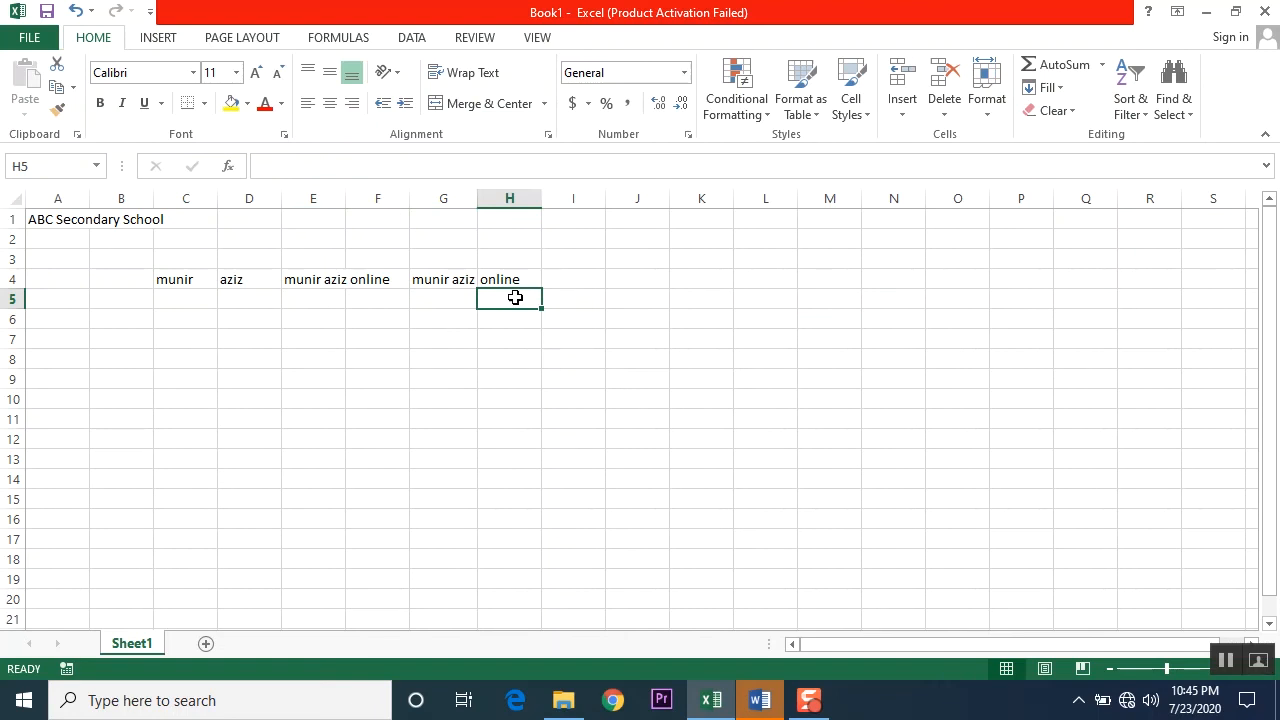
left_click_drag(174, 299, 490, 300)
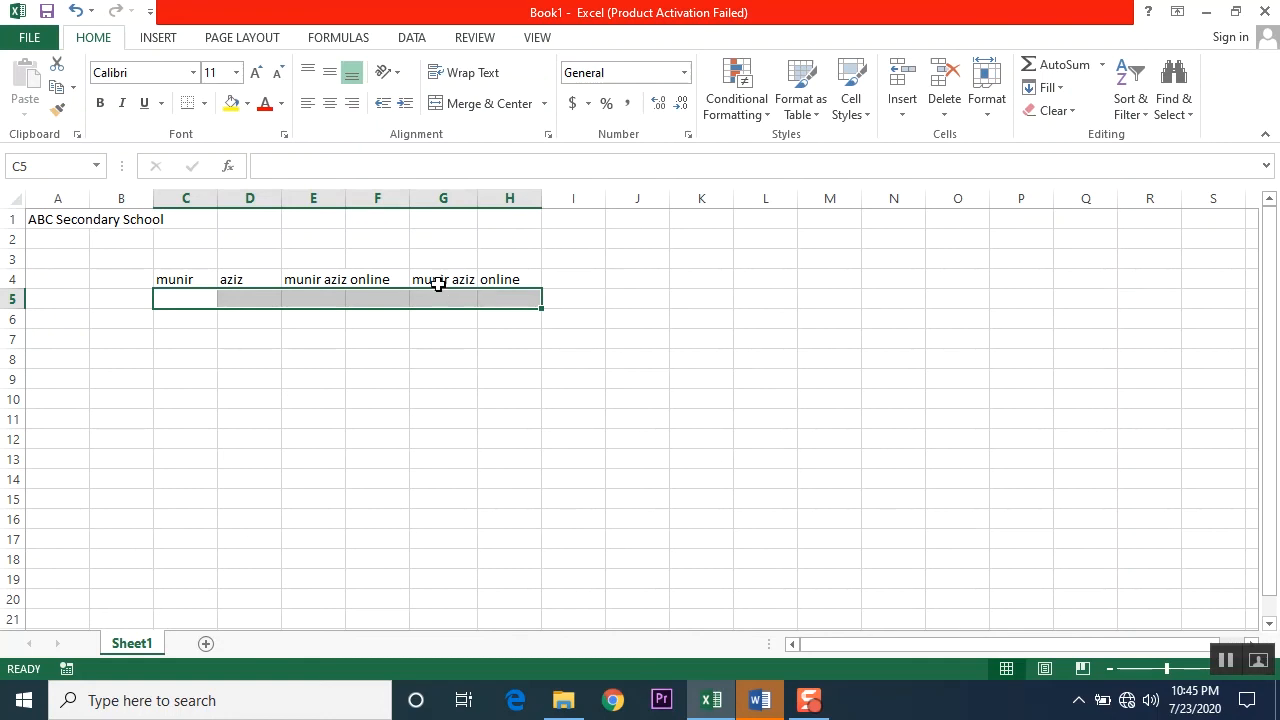
left_click(192, 337)
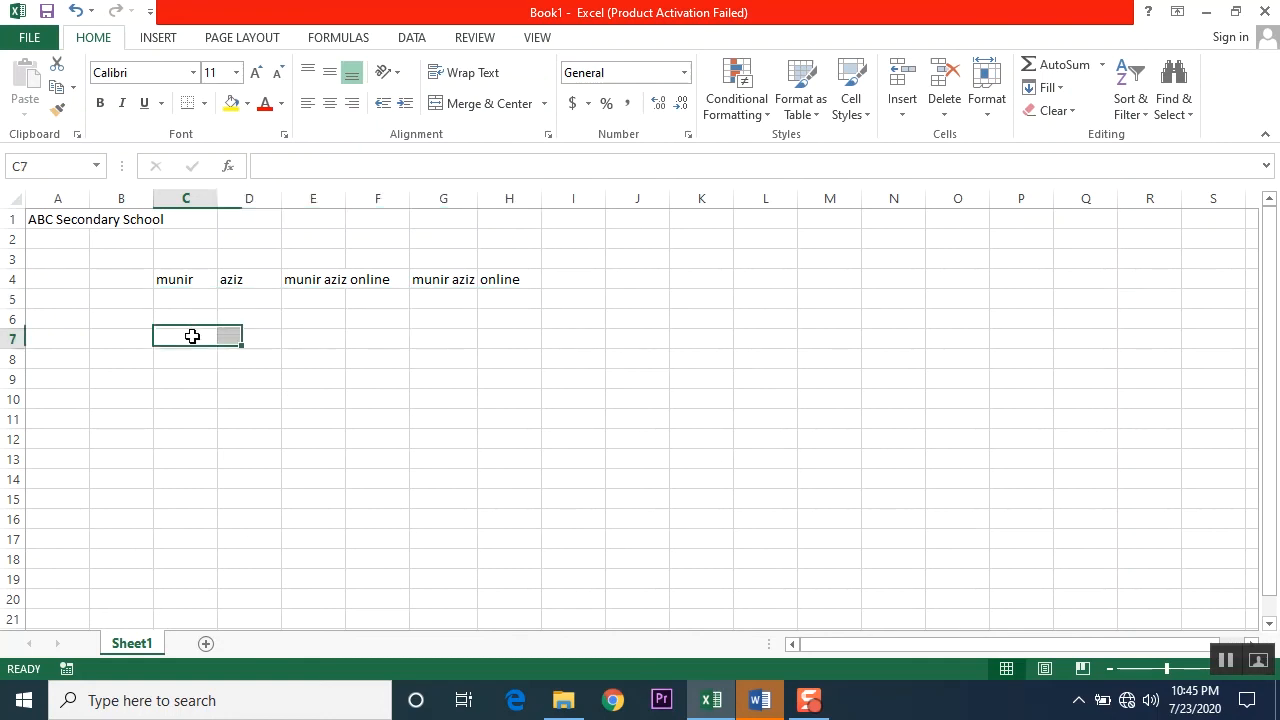
Step: Clear the sample names and texts from the range C4:H4, keeping the school title in A1
left_click(167, 279)
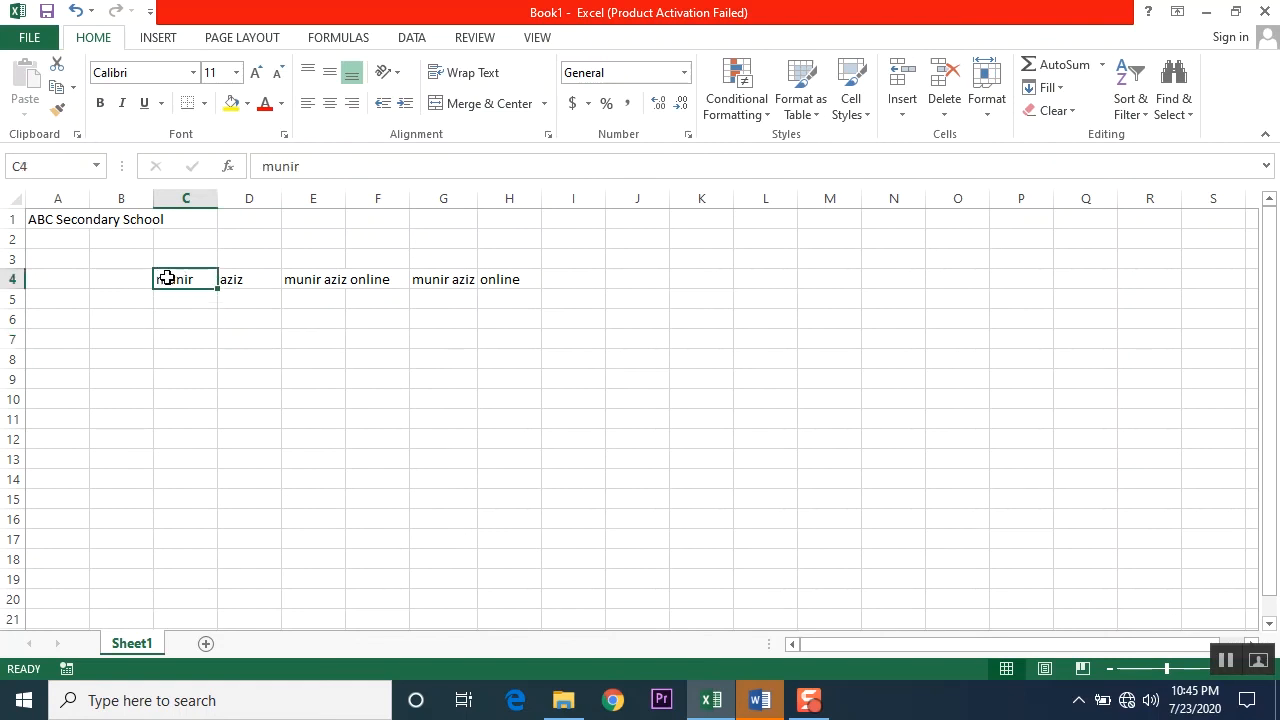
left_click_drag(167, 279, 533, 280)
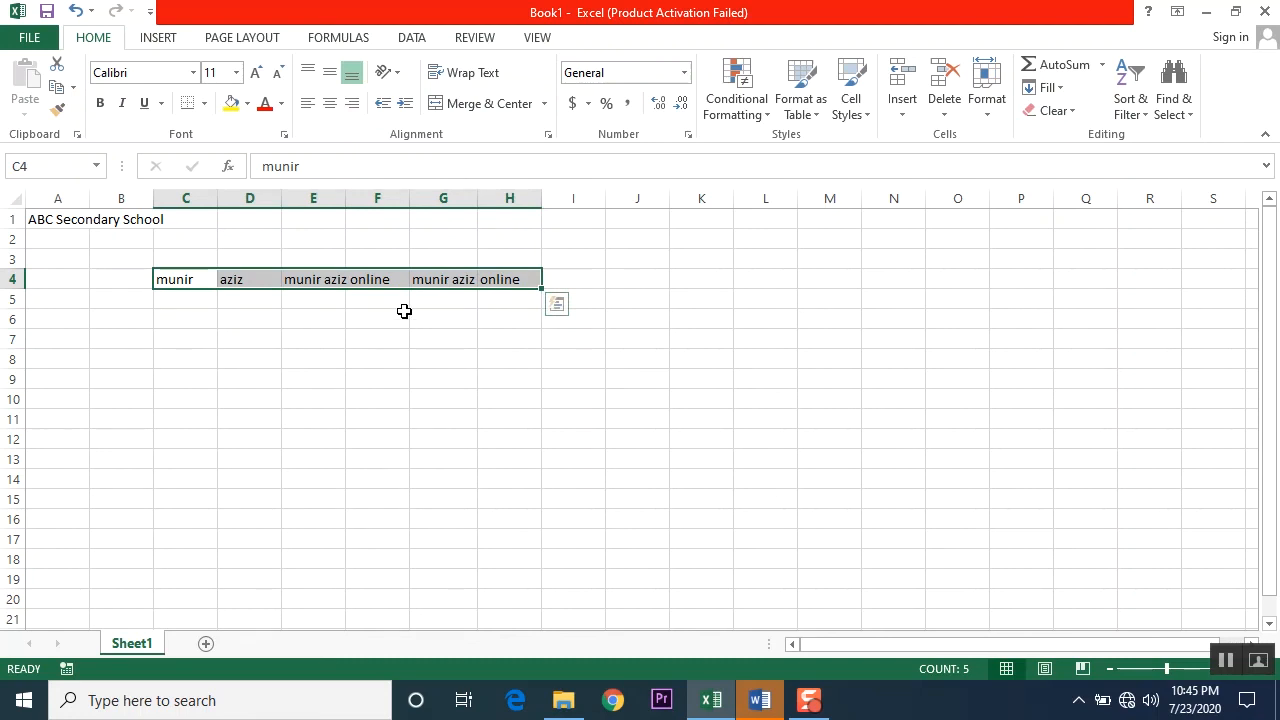
key("Delete")
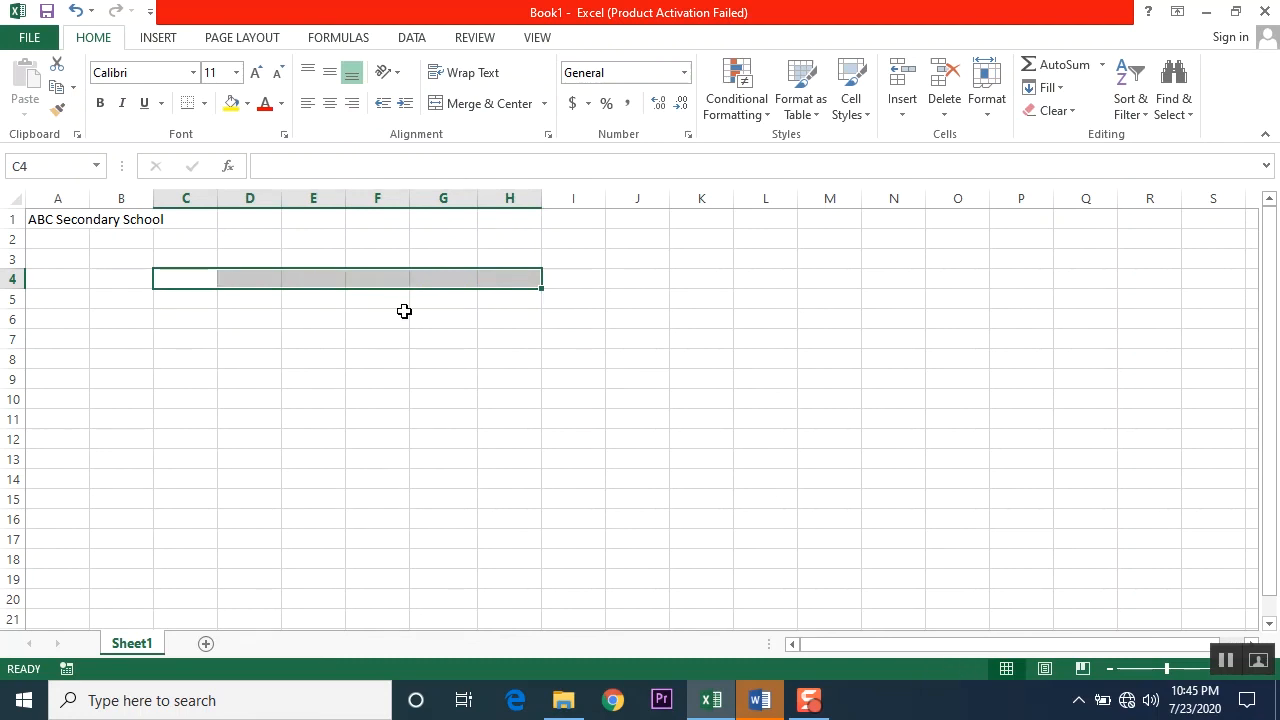
left_click(309, 320)
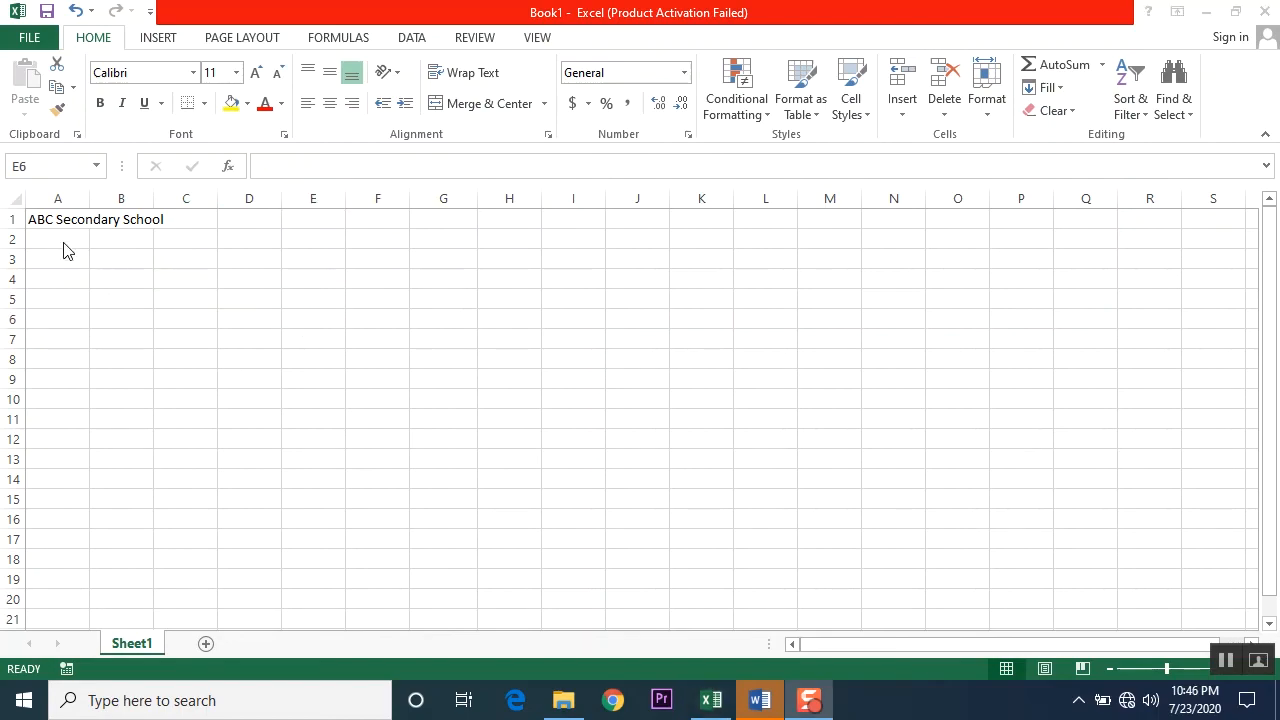